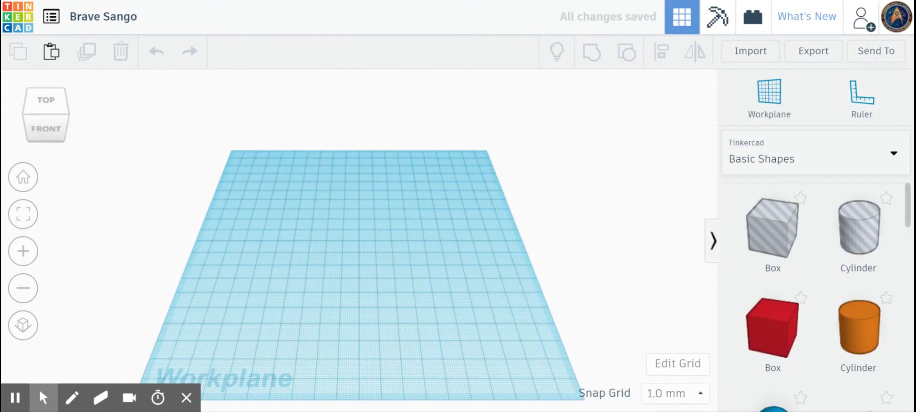
- Place a red box on the workplane and set its width and length to 50 mm
{"action": "left_click_drag", "start_coordinate": [786, 337], "coordinate": [359, 262]}
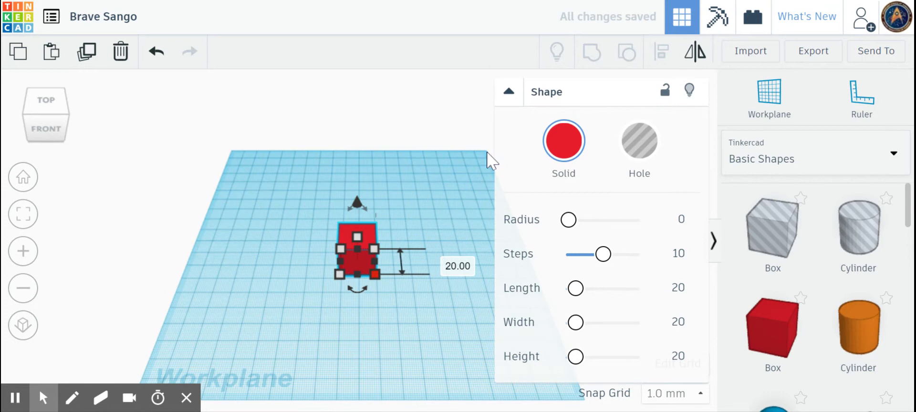
{"action": "left_click", "coordinate": [509, 93]}
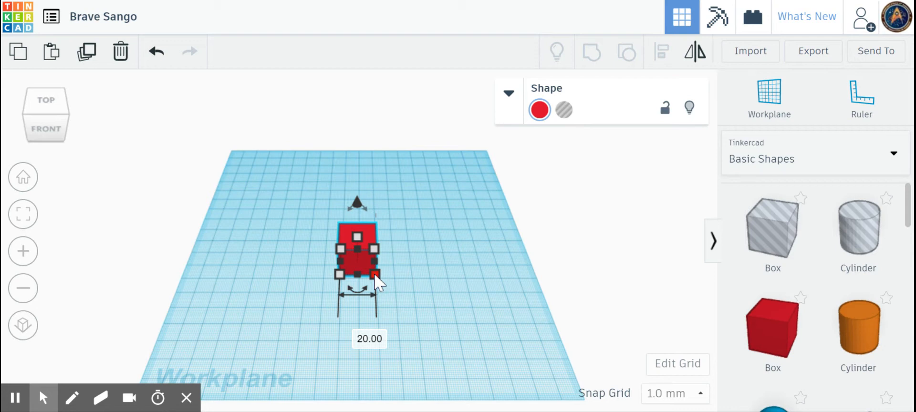
{"action": "left_click", "coordinate": [353, 335]}
{"action": "type", "text": "50"}
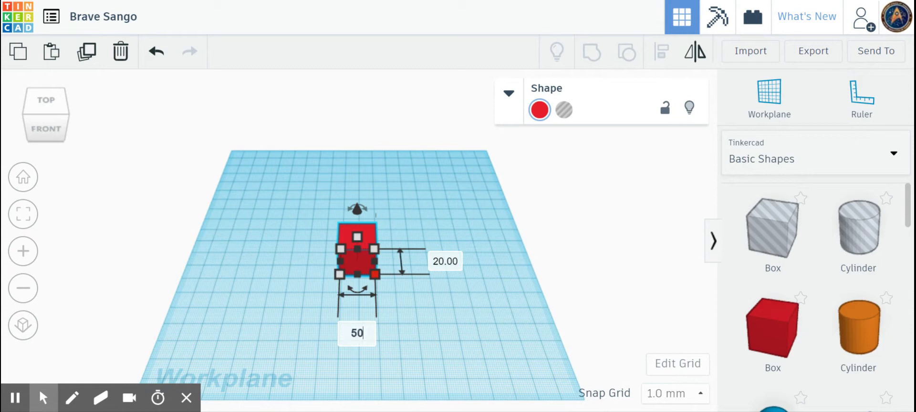
{"action": "key", "text": "Return"}
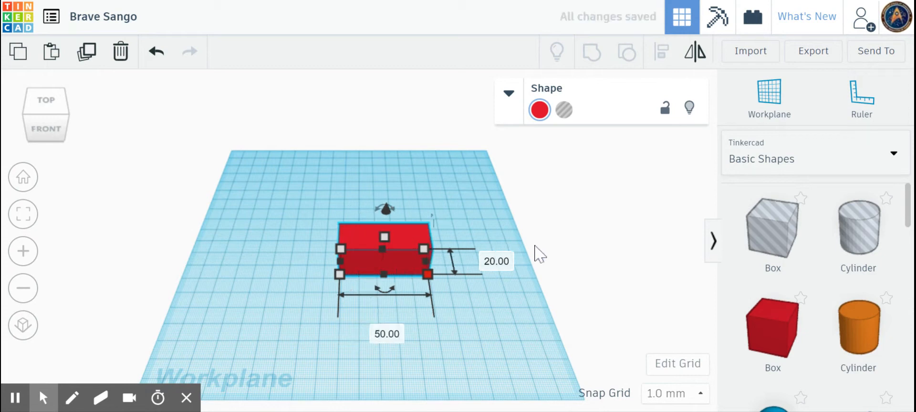
{"action": "left_click", "coordinate": [505, 263]}
{"action": "type", "text": "50"}
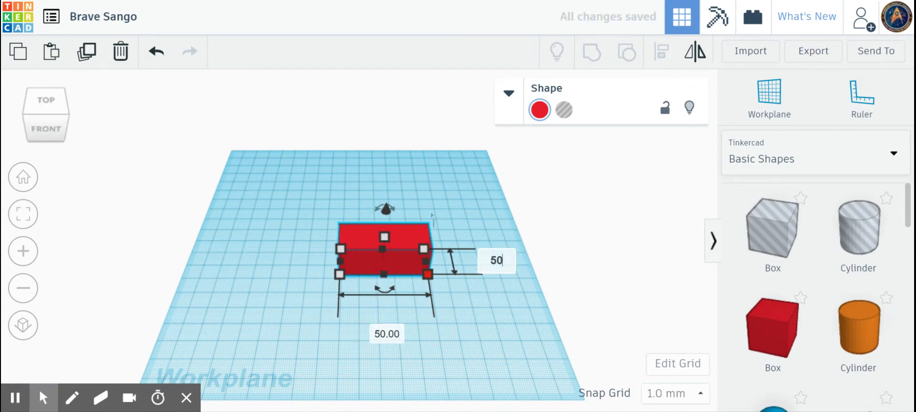
{"action": "key", "text": "Return"}
- Make the red box 40 mm tall and drag a hole box beside it
{"action": "mouse_move", "coordinate": [388, 258]}
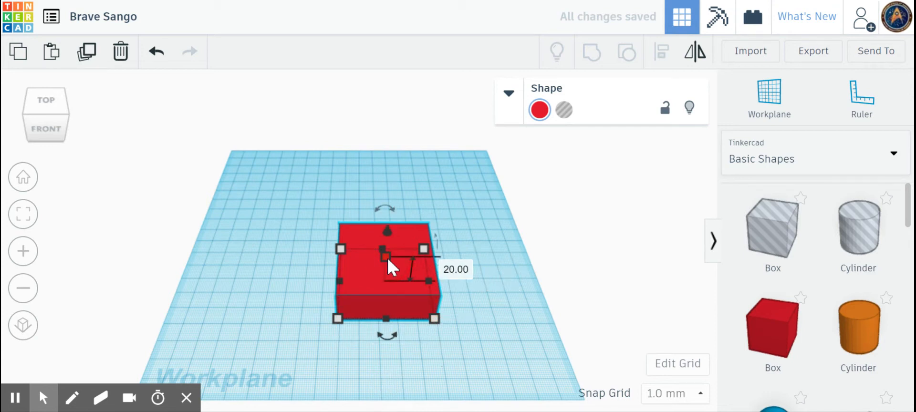
{"action": "left_click", "coordinate": [457, 269]}
{"action": "type", "text": "40"}
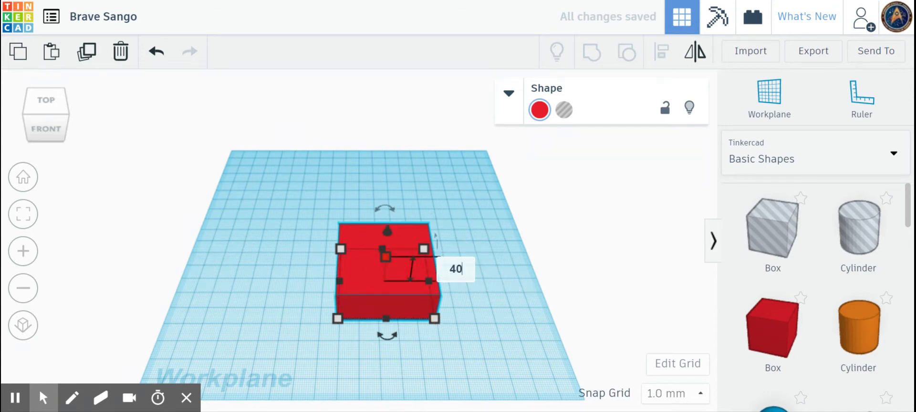
{"action": "key", "text": "Return"}
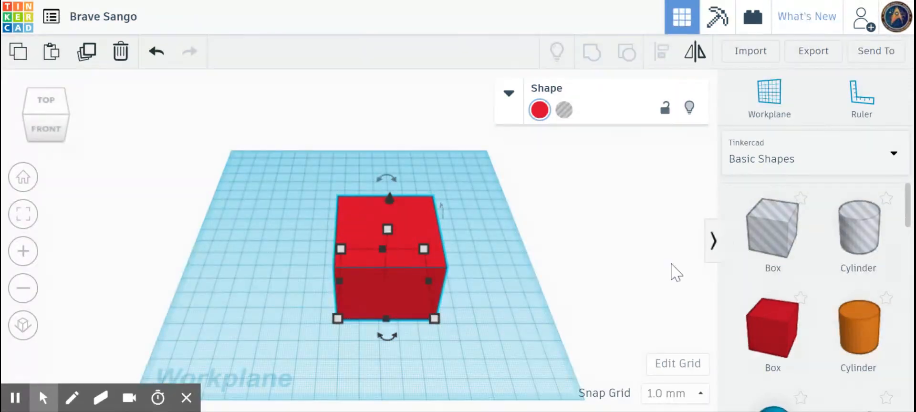
{"action": "left_click_drag", "start_coordinate": [762, 244], "coordinate": [476, 282]}
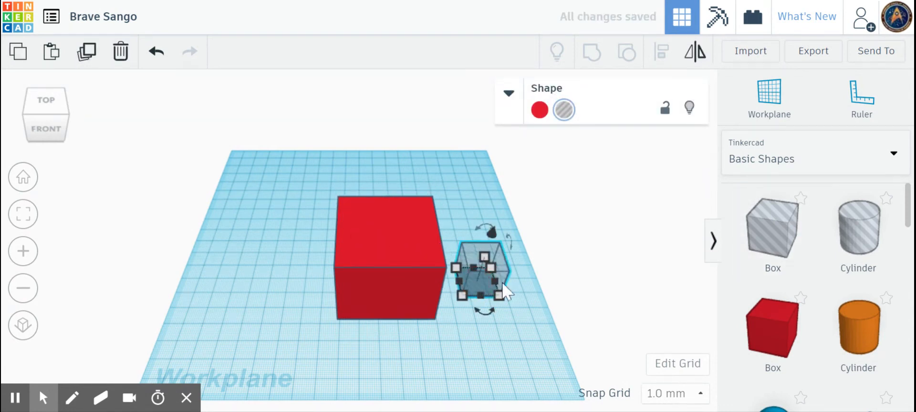
- Size the hole box to 47 × 47 mm, 50 mm tall, and move it over the red box
{"action": "left_click", "coordinate": [496, 358]}
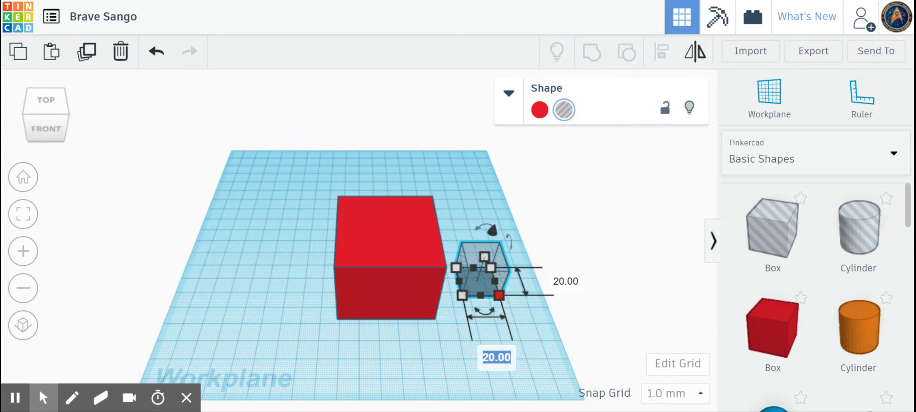
{"action": "type", "text": "47"}
{"action": "key", "text": "Return"}
{"action": "left_click", "coordinate": [611, 281]}
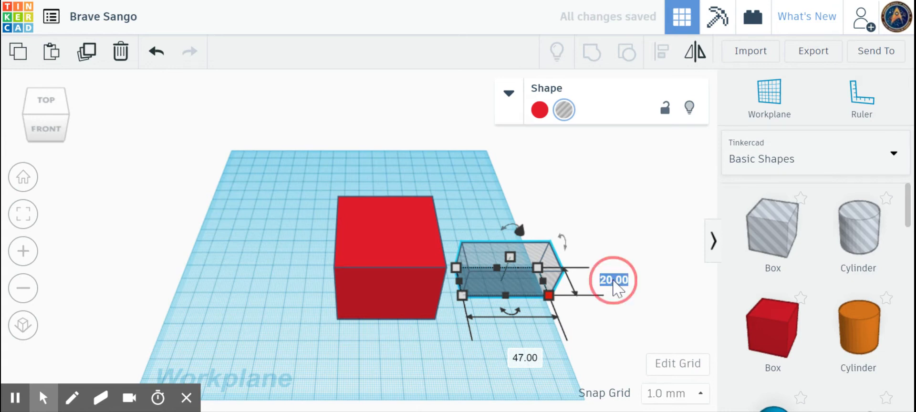
{"action": "type", "text": "47"}
{"action": "key", "text": "Return"}
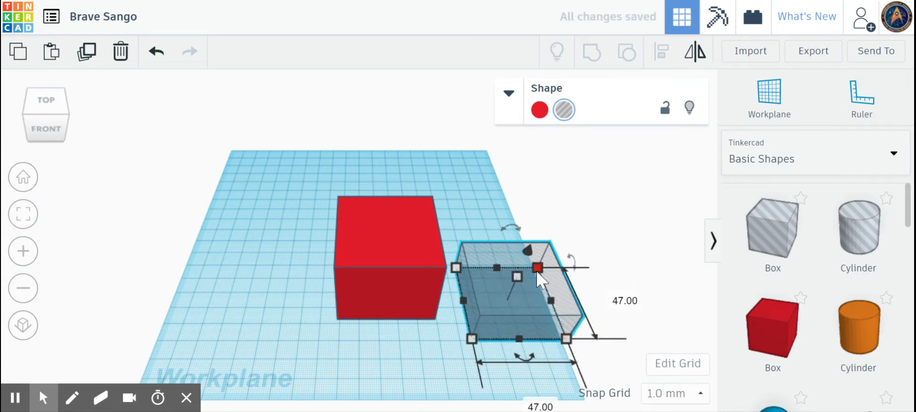
{"action": "mouse_move", "coordinate": [518, 275]}
{"action": "left_click", "coordinate": [582, 288]}
{"action": "type", "text": "50"}
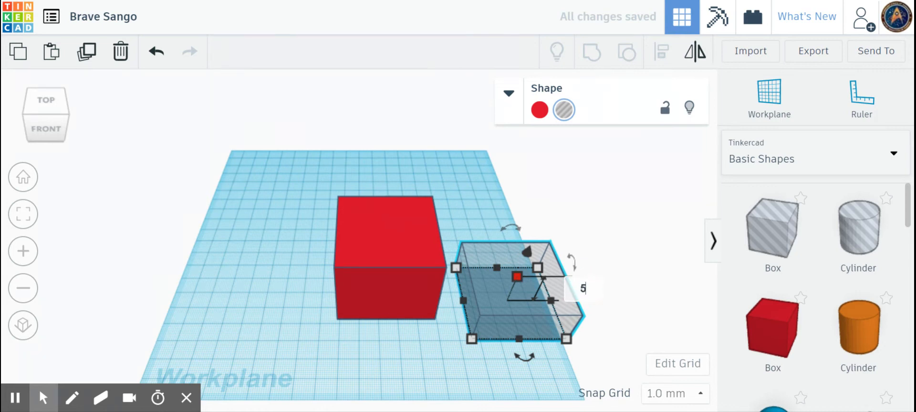
{"action": "key", "text": "Return"}
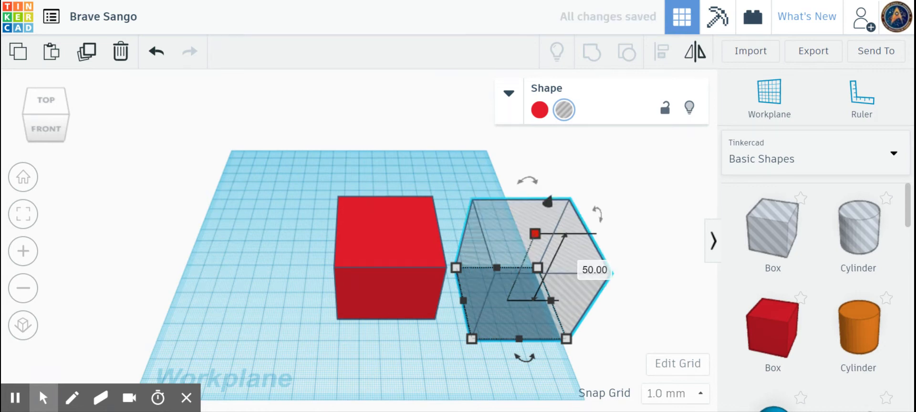
{"action": "left_click_drag", "start_coordinate": [568, 273], "coordinate": [407, 248]}
- Align the hole box and red box on their centres along all three axes
{"action": "left_click", "coordinate": [42, 99]}
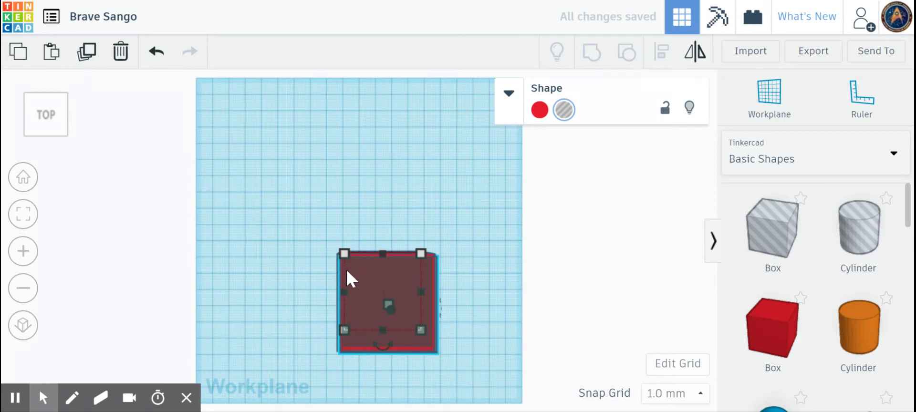
{"action": "left_click_drag", "start_coordinate": [313, 235], "coordinate": [485, 394]}
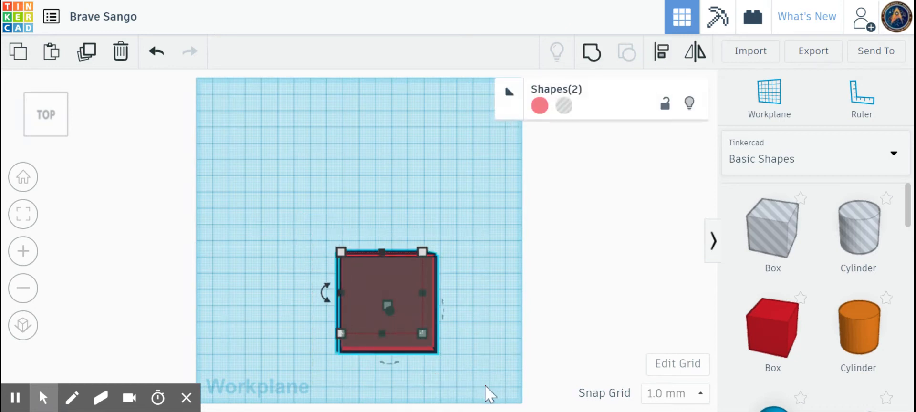
{"action": "left_click", "coordinate": [660, 54]}
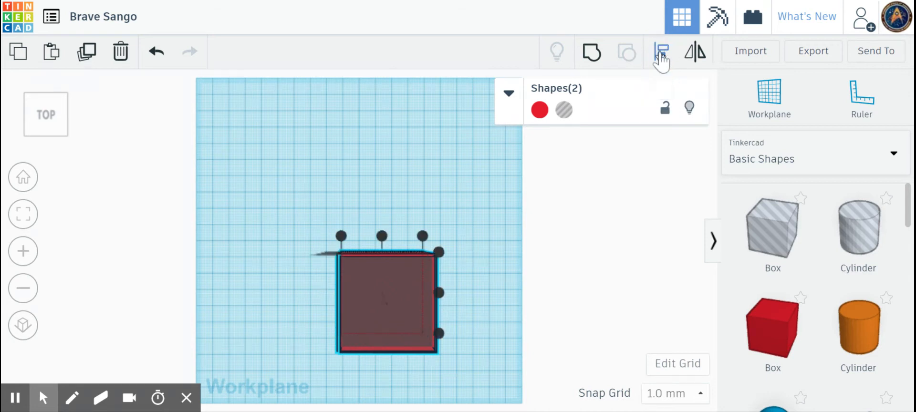
{"action": "left_click", "coordinate": [382, 236]}
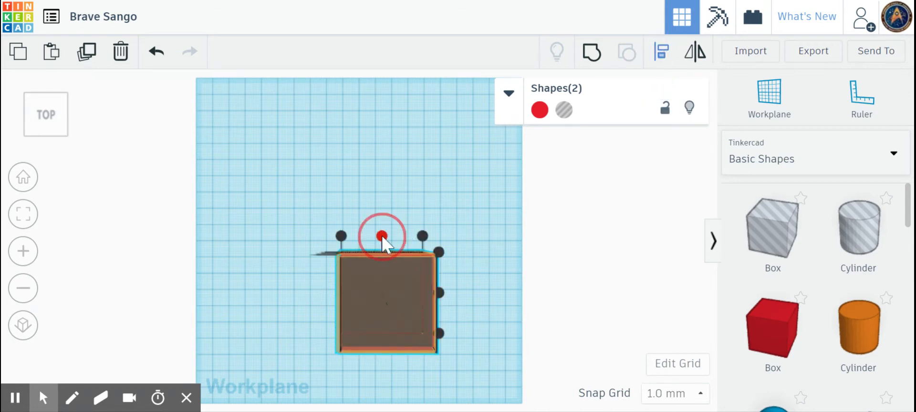
{"action": "left_click", "coordinate": [439, 293]}
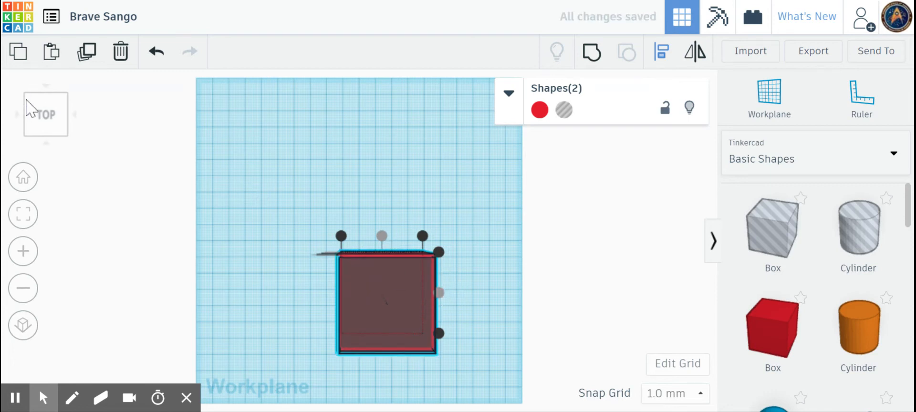
{"action": "left_click", "coordinate": [22, 179]}
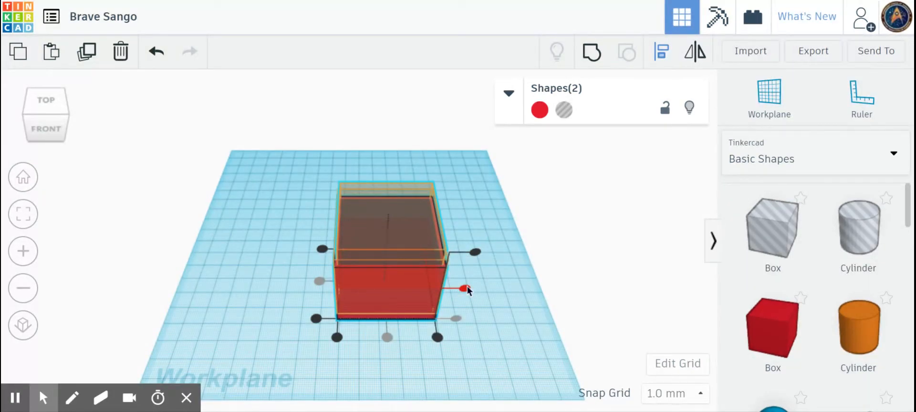
{"action": "left_click", "coordinate": [466, 289]}
{"action": "left_click", "coordinate": [490, 337]}
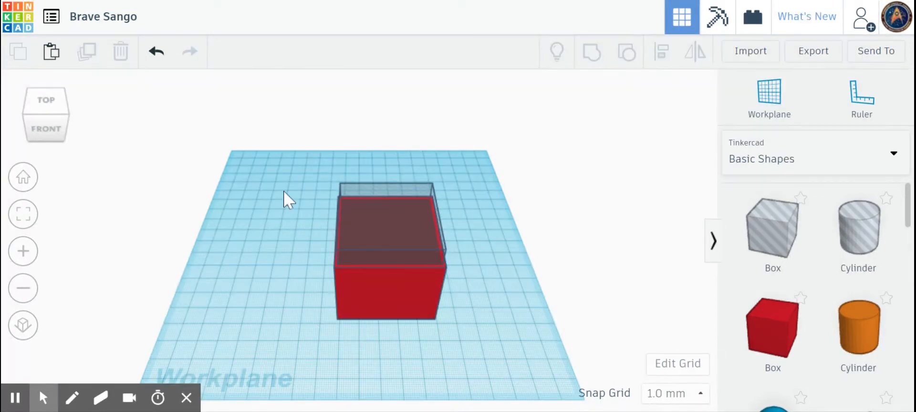
- Group the red box with the hole to hollow it, inspect it, then ungroup them
{"action": "left_click_drag", "start_coordinate": [296, 155], "coordinate": [506, 366]}
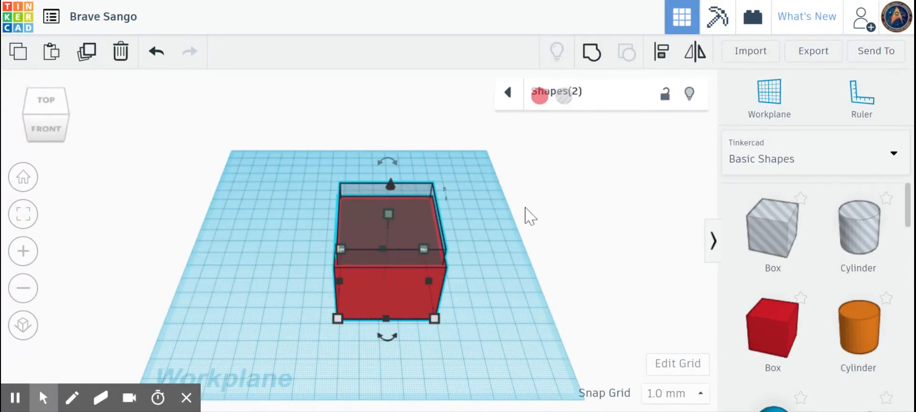
{"action": "left_click", "coordinate": [590, 57]}
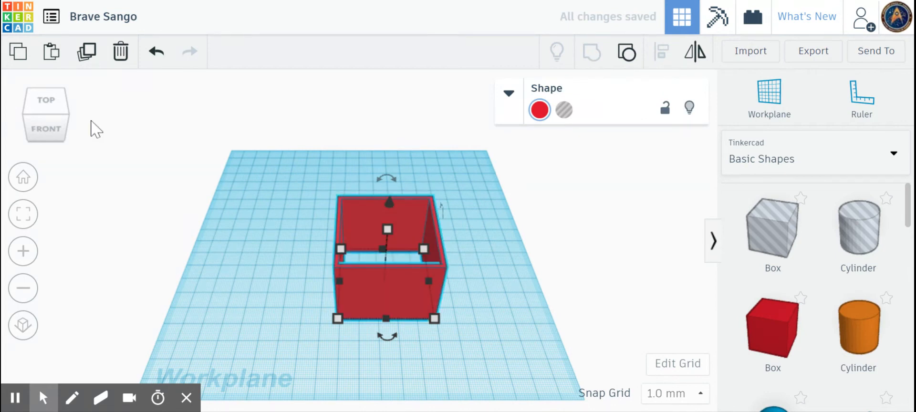
{"action": "left_click", "coordinate": [56, 109]}
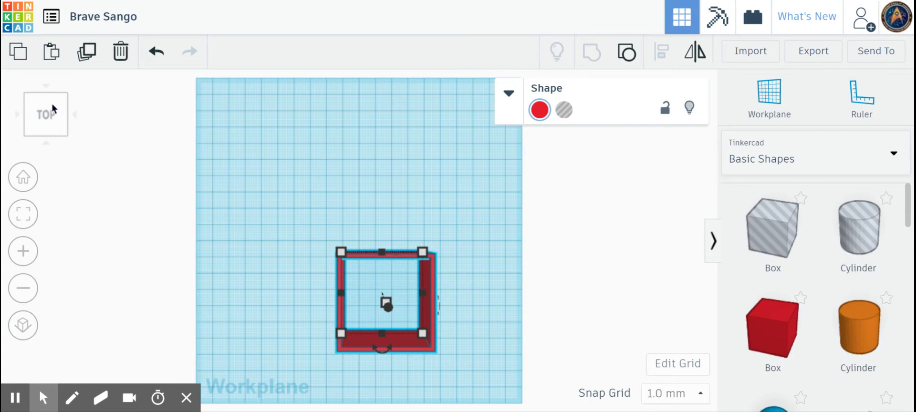
{"action": "left_click", "coordinate": [56, 138]}
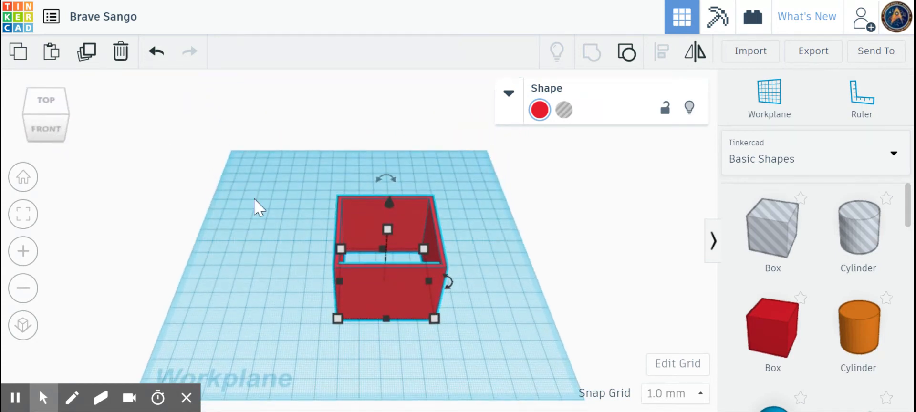
{"action": "left_click", "coordinate": [630, 51]}
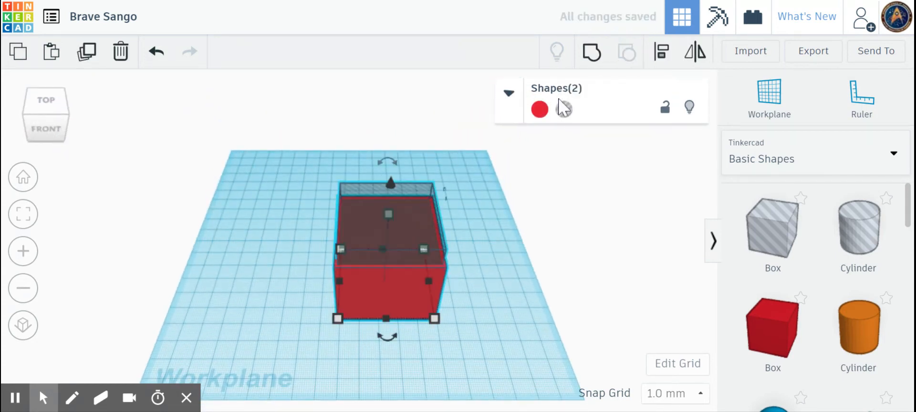
{"action": "left_click", "coordinate": [451, 284]}
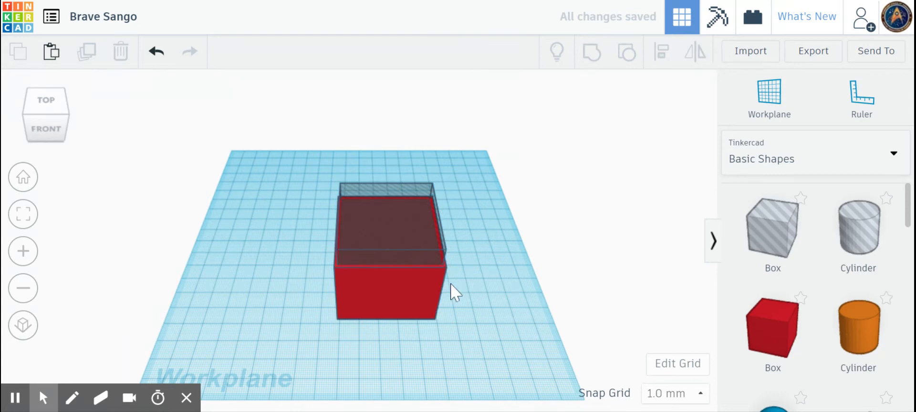
- Raise the hole 4 mm to leave a floor and regroup it with the box
{"action": "left_click", "coordinate": [387, 227]}
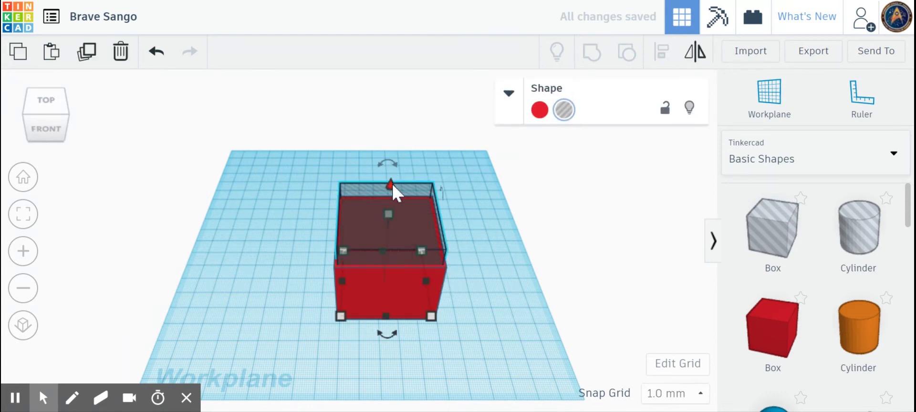
{"action": "left_click_drag", "start_coordinate": [393, 184], "coordinate": [393, 175]}
{"action": "left_click_drag", "start_coordinate": [302, 148], "coordinate": [470, 380]}
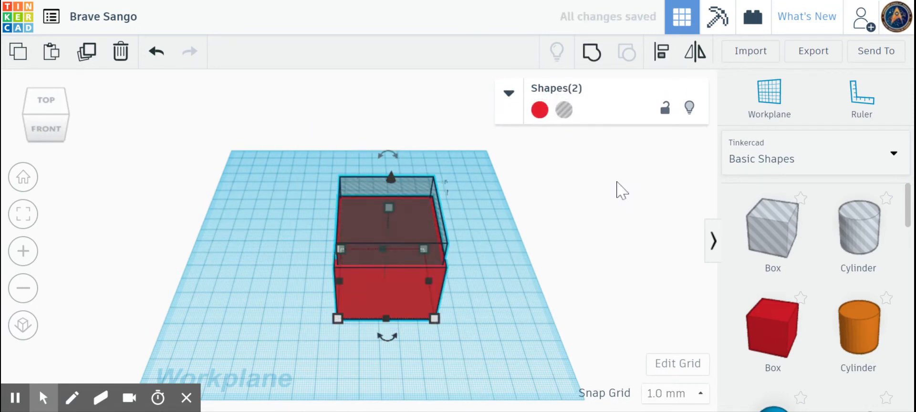
{"action": "left_click", "coordinate": [593, 53]}
{"action": "left_click", "coordinate": [46, 98]}
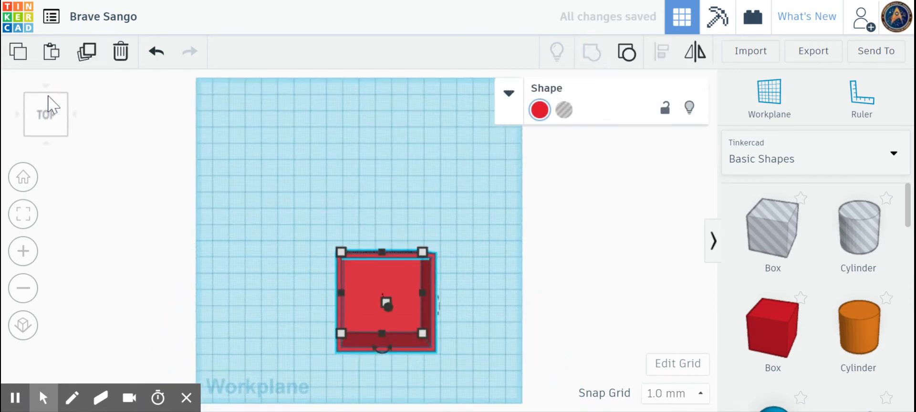
{"action": "left_click", "coordinate": [51, 136]}
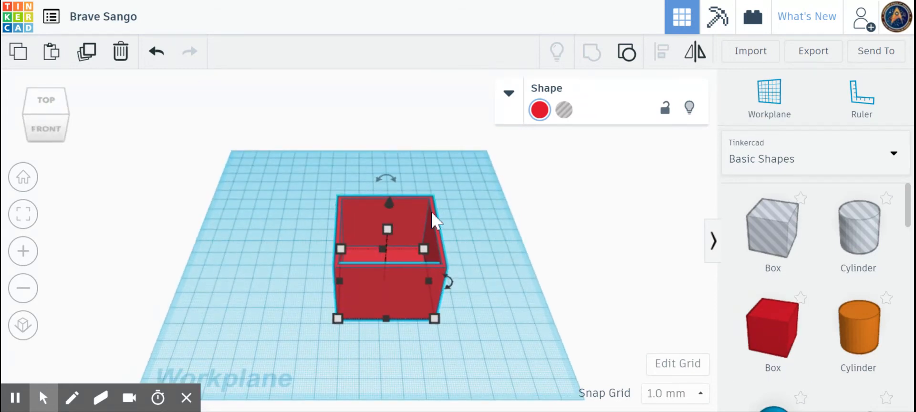
- Add a new box and set its width and length to 46 mm
{"action": "mouse_move", "coordinate": [424, 250]}
{"action": "left_click_drag", "start_coordinate": [770, 329], "coordinate": [260, 290]}
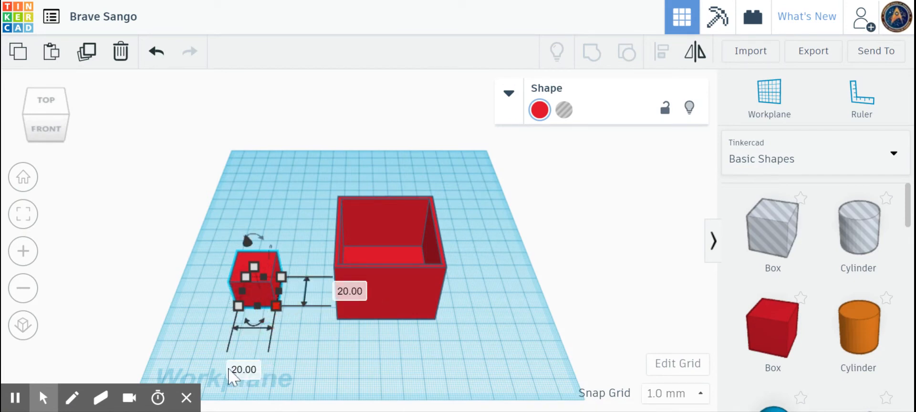
{"action": "left_click", "coordinate": [242, 369]}
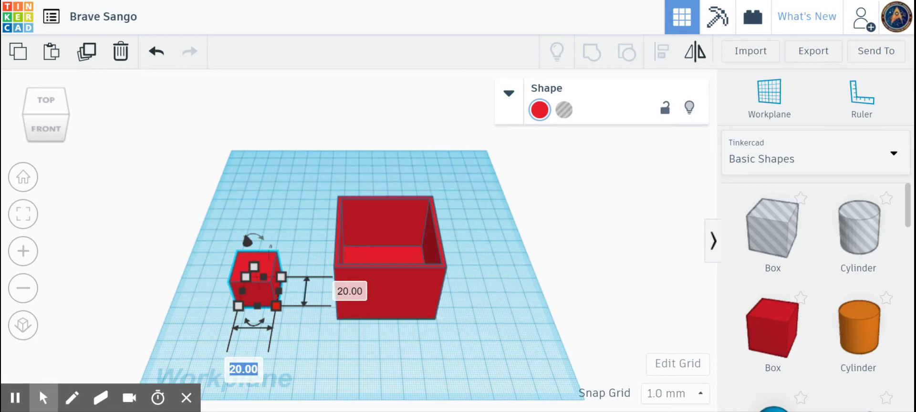
{"action": "type", "text": "46"}
{"action": "key", "text": "Tab"}
{"action": "type", "text": "46"}
{"action": "key", "text": "Return"}
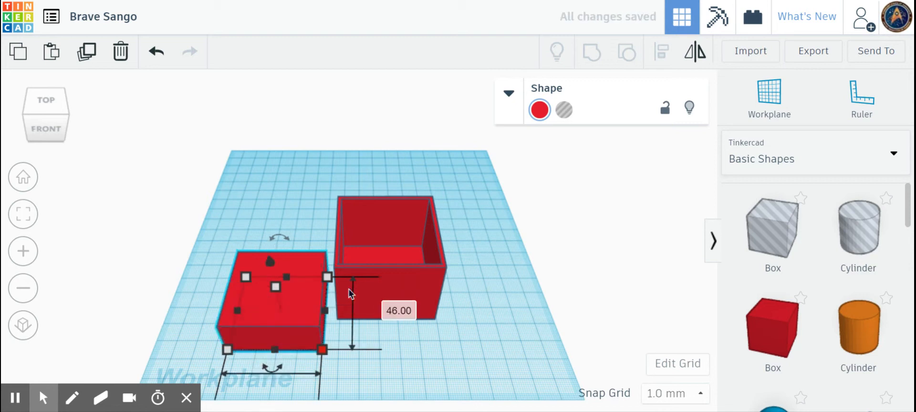
- Make it a 3 mm-thick plate beside the open box and drag in another box
{"action": "left_click", "coordinate": [356, 299]}
{"action": "type", "text": "3"}
{"action": "key", "text": "Return"}
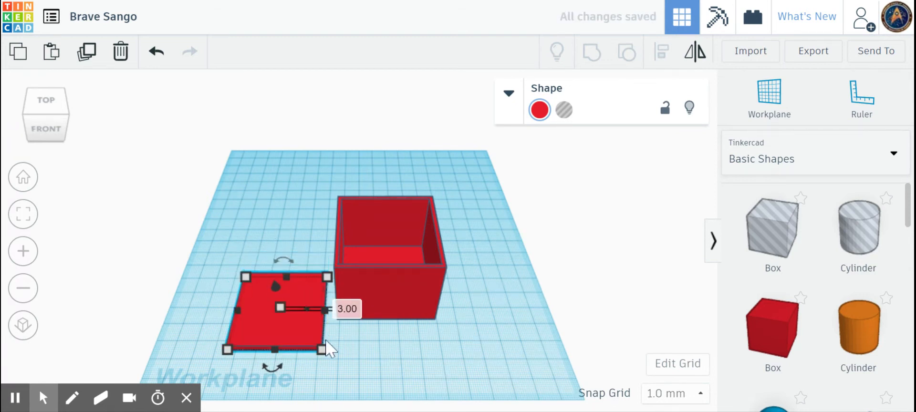
{"action": "left_click_drag", "start_coordinate": [302, 333], "coordinate": [303, 302]}
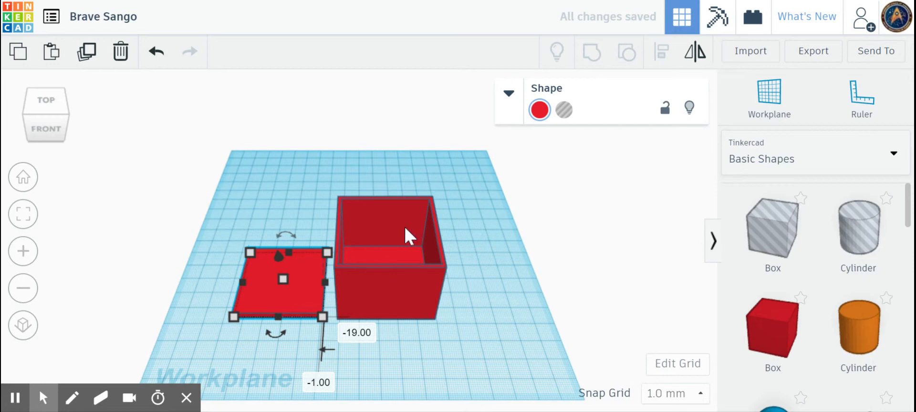
{"action": "left_click_drag", "start_coordinate": [306, 276], "coordinate": [290, 275]}
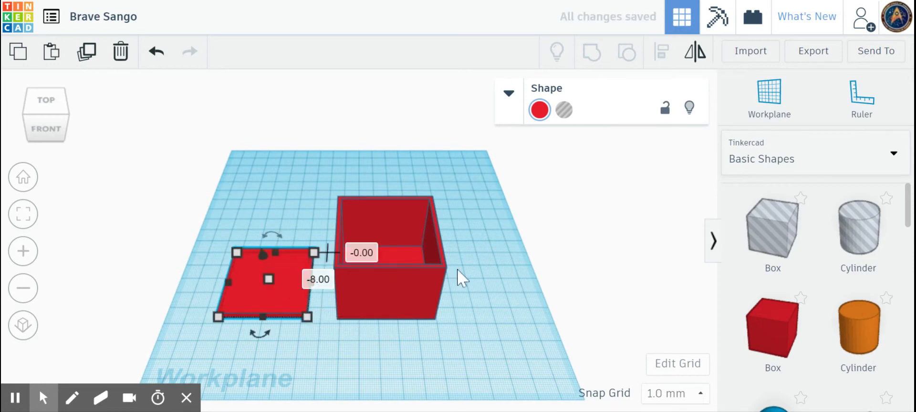
{"action": "left_click_drag", "start_coordinate": [780, 329], "coordinate": [256, 277]}
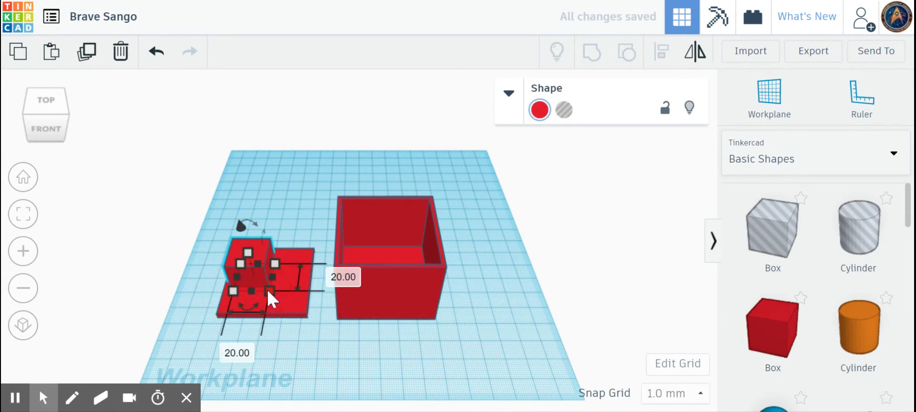
- Size the new box to 50 × 50 mm with a 4 mm height for the lid
{"action": "left_click", "coordinate": [233, 352]}
{"action": "type", "text": "50"}
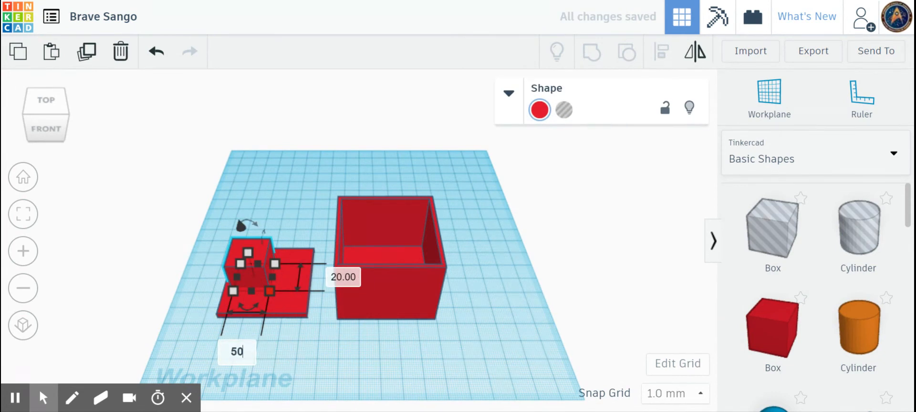
{"action": "left_click", "coordinate": [340, 276]}
{"action": "type", "text": "50"}
{"action": "key", "text": "Return"}
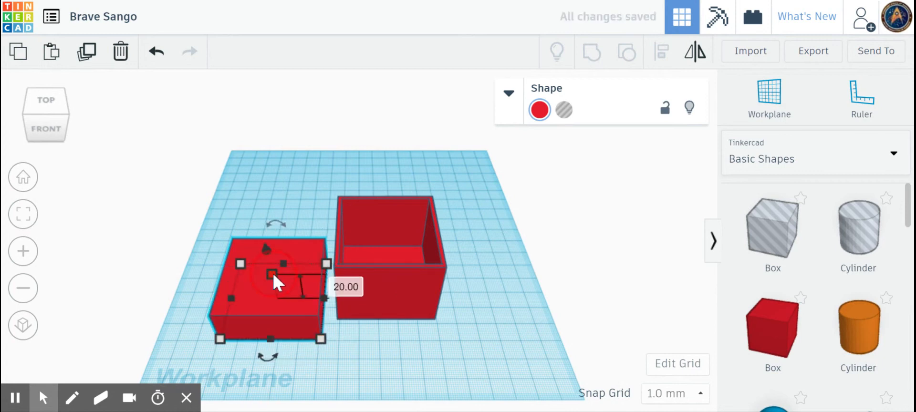
{"action": "left_click", "coordinate": [343, 288]}
{"action": "type", "text": "4"}
{"action": "key", "text": "Return"}
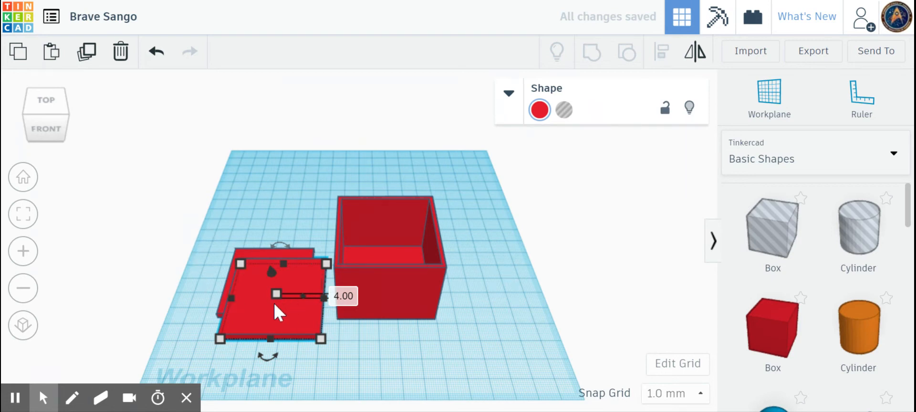
- Move the lid onto the flat plate and check it from the front
{"action": "left_click_drag", "start_coordinate": [274, 308], "coordinate": [268, 290]}
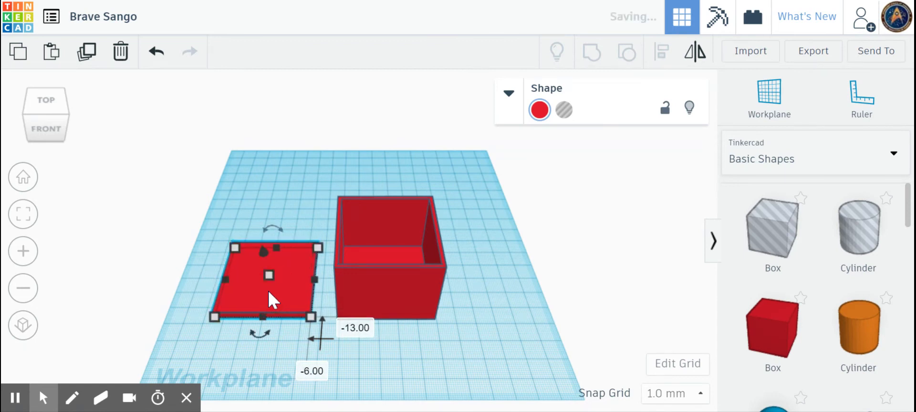
{"action": "left_click_drag", "start_coordinate": [265, 255], "coordinate": [264, 251]}
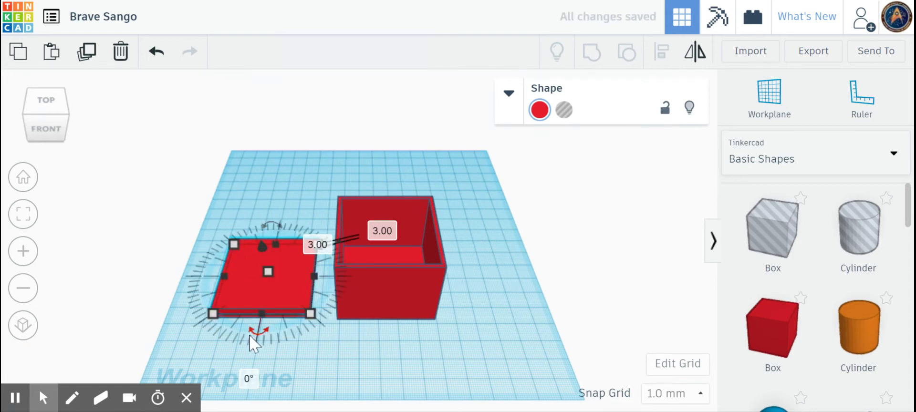
{"action": "left_click", "coordinate": [45, 129]}
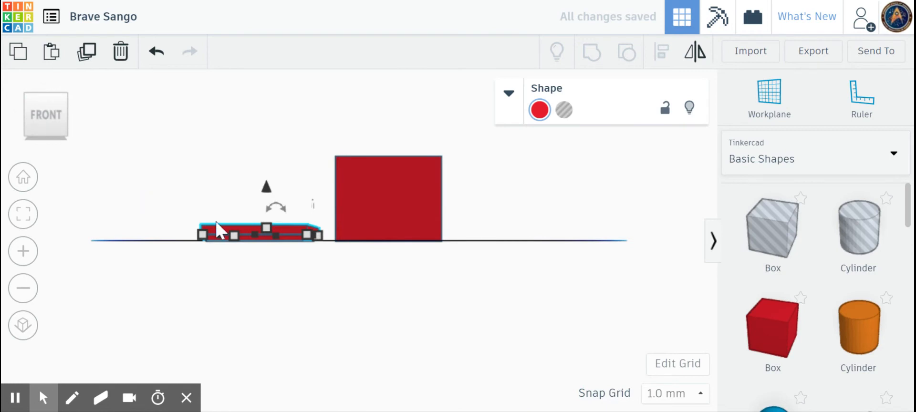
{"action": "key", "text": "f"}
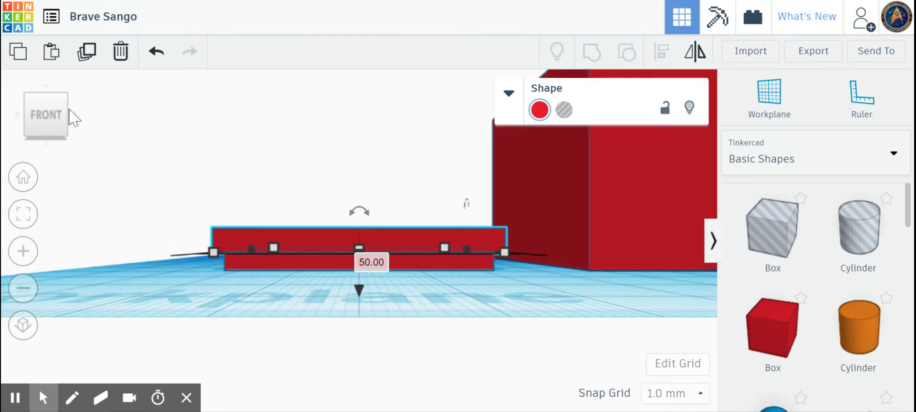
{"action": "left_click", "coordinate": [21, 178]}
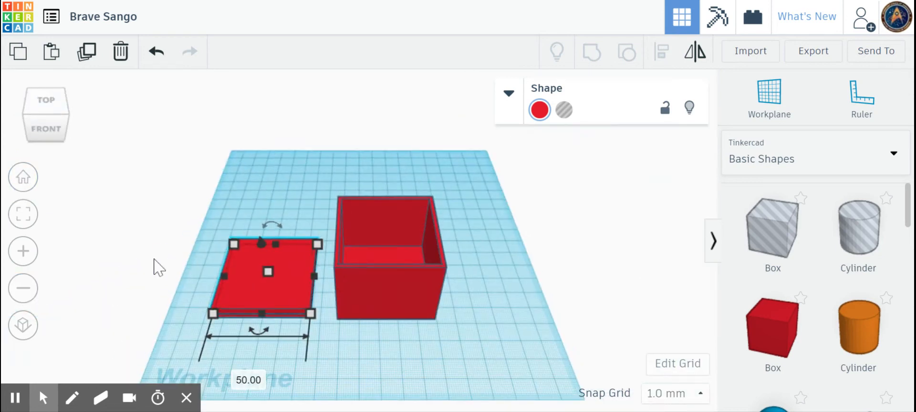
- Select the lid and plate together and align their edges
{"action": "left_click_drag", "start_coordinate": [193, 218], "coordinate": [332, 363]}
{"action": "left_click", "coordinate": [659, 55]}
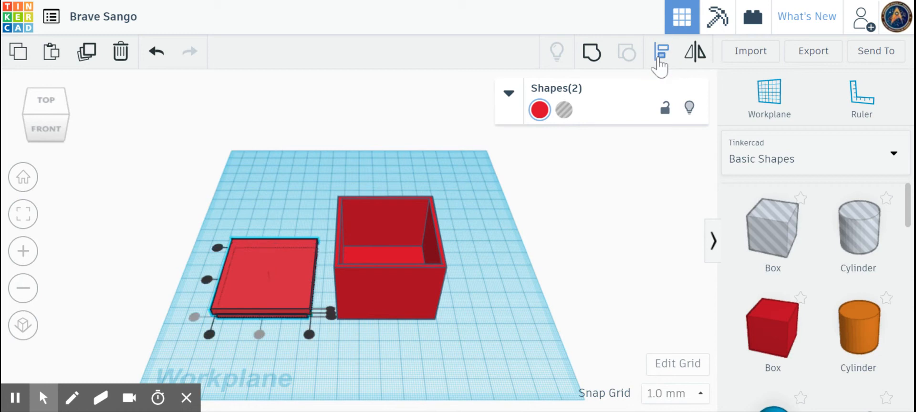
{"action": "left_click", "coordinate": [207, 279]}
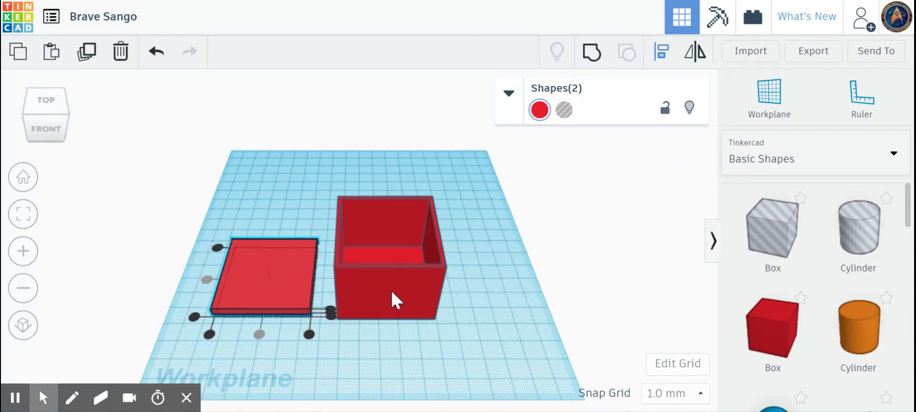
{"action": "left_click_drag", "start_coordinate": [907, 215], "coordinate": [908, 396]}
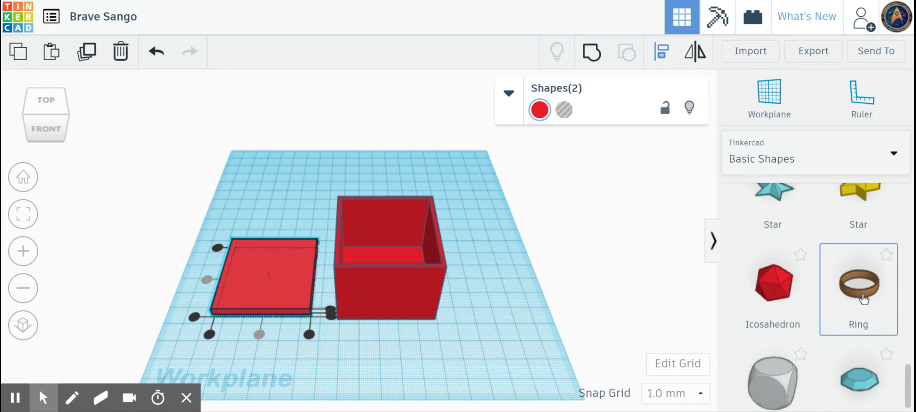
{"action": "left_click_drag", "start_coordinate": [909, 399], "coordinate": [900, 297]}
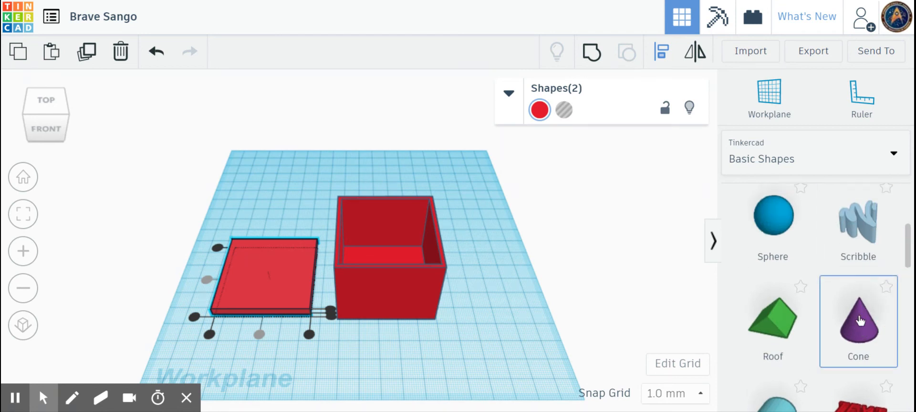
{"action": "left_click", "coordinate": [907, 323]}
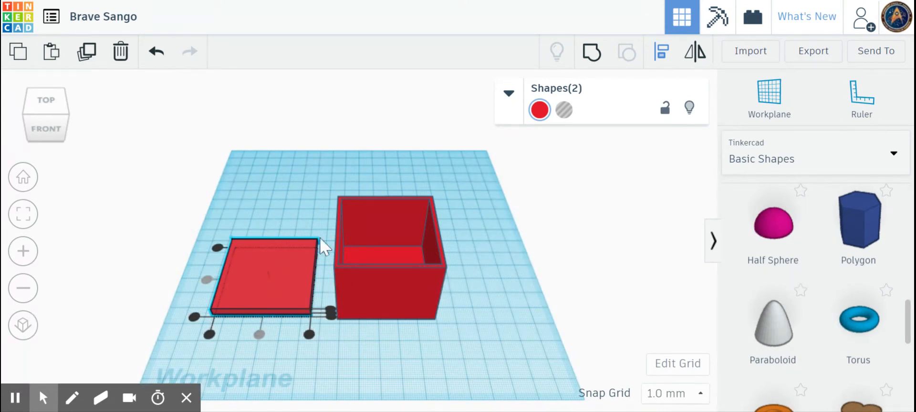
- Set a workplane on top of the lid and drop a half sphere onto it
{"action": "left_click", "coordinate": [763, 96]}
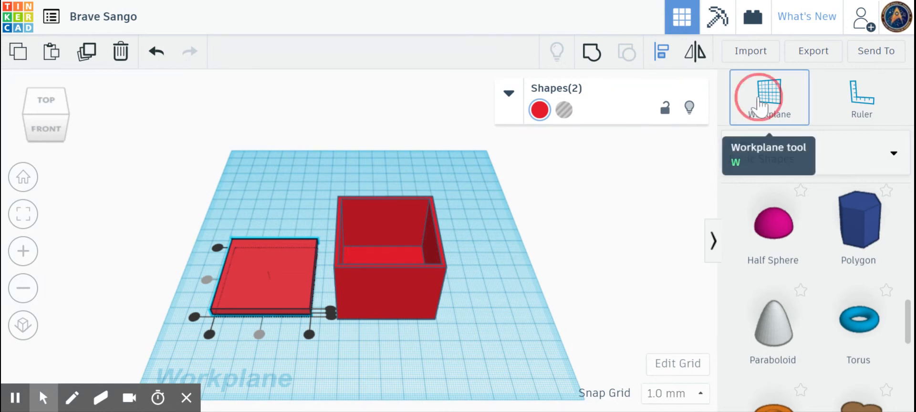
{"action": "left_click", "coordinate": [265, 266]}
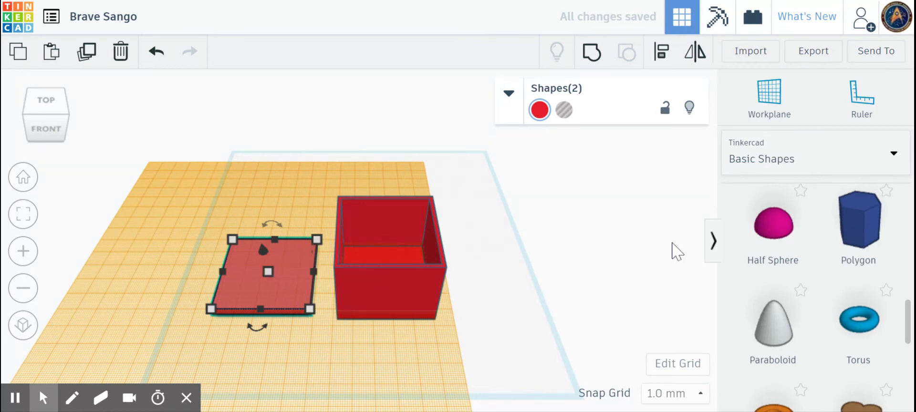
{"action": "left_click", "coordinate": [337, 311]}
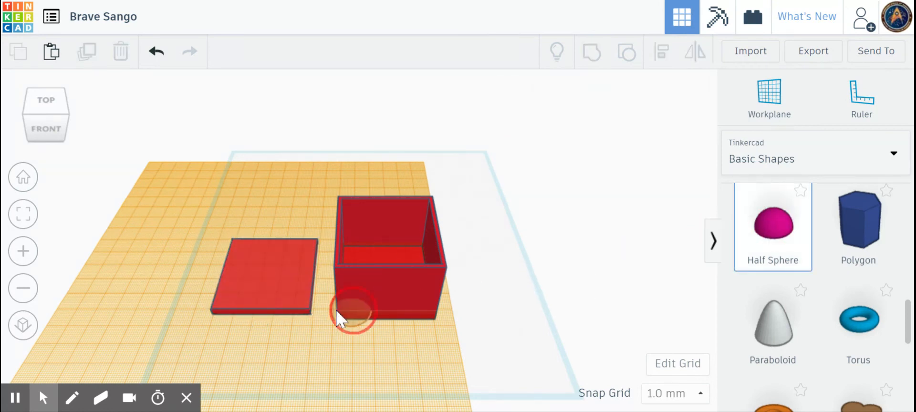
{"action": "left_click", "coordinate": [268, 271]}
{"action": "left_click", "coordinate": [36, 133]}
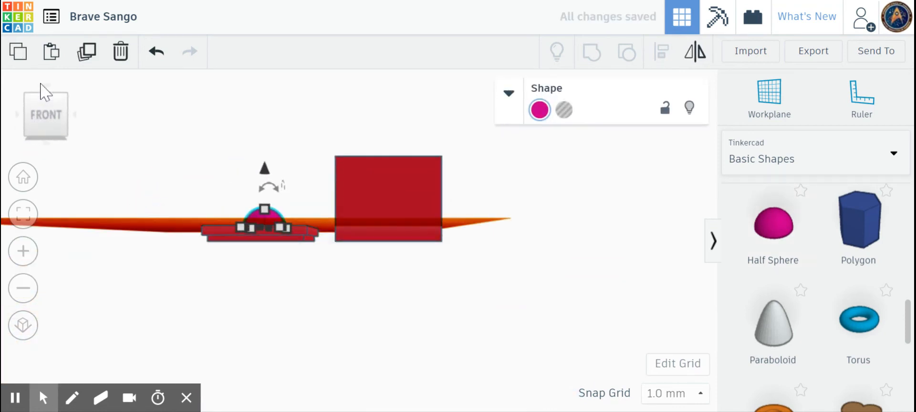
{"action": "left_click", "coordinate": [25, 176]}
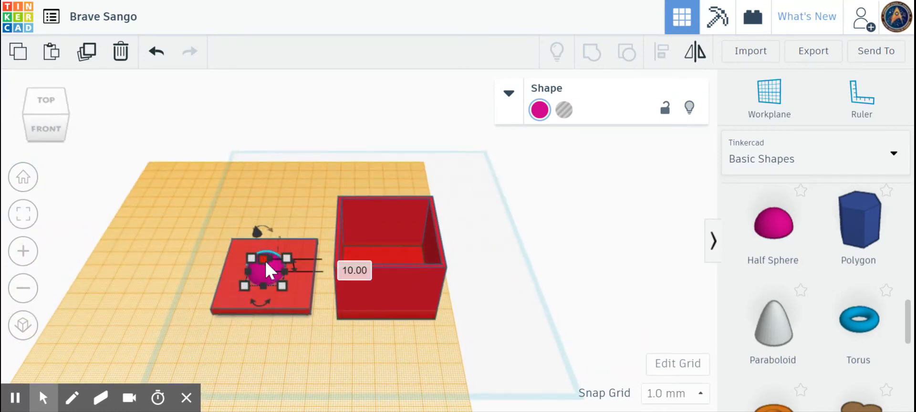
- Set the half sphere's height to 5 mm and check it from the front
{"action": "left_click", "coordinate": [342, 265]}
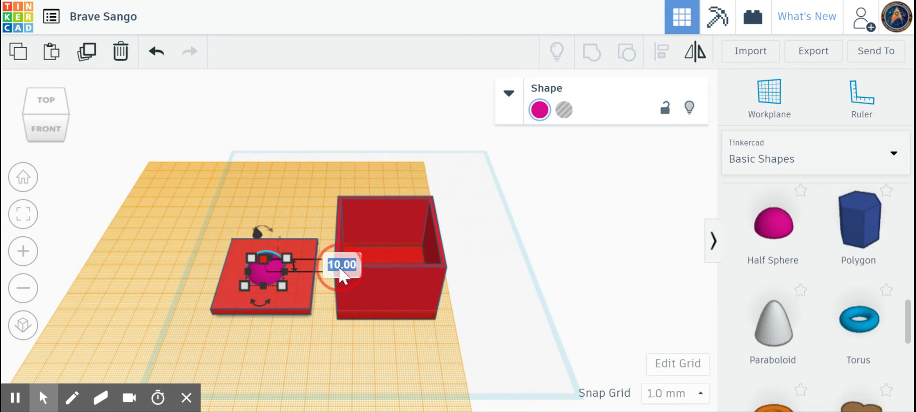
{"action": "type", "text": "4"}
{"action": "key", "text": "Return"}
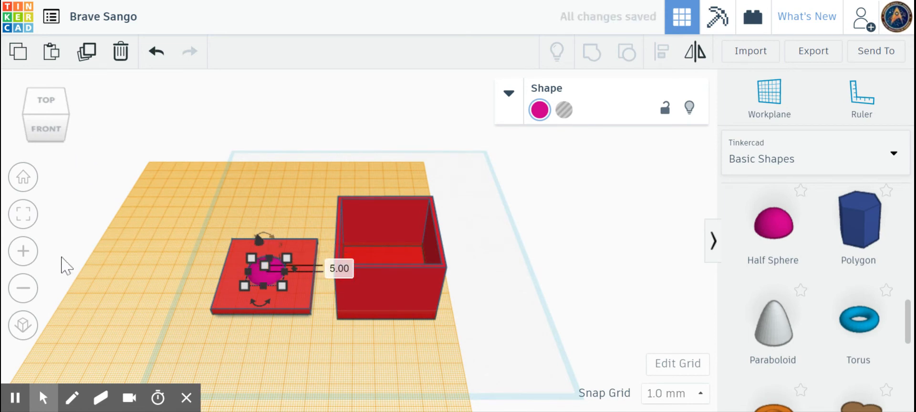
{"action": "left_click", "coordinate": [23, 177]}
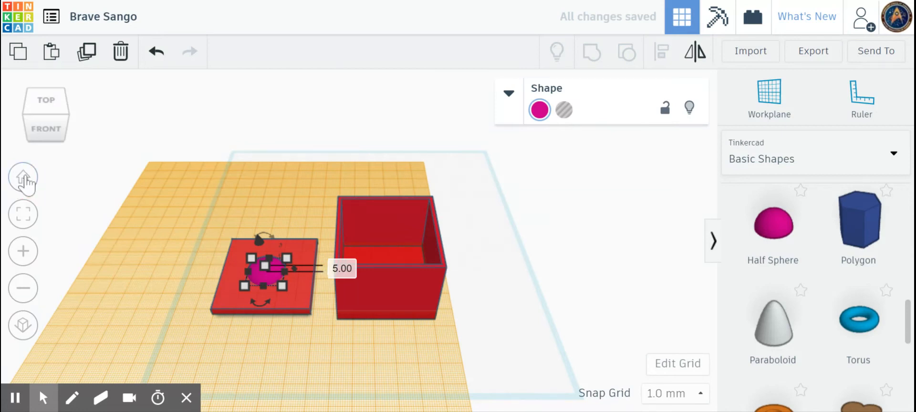
{"action": "left_click", "coordinate": [50, 127]}
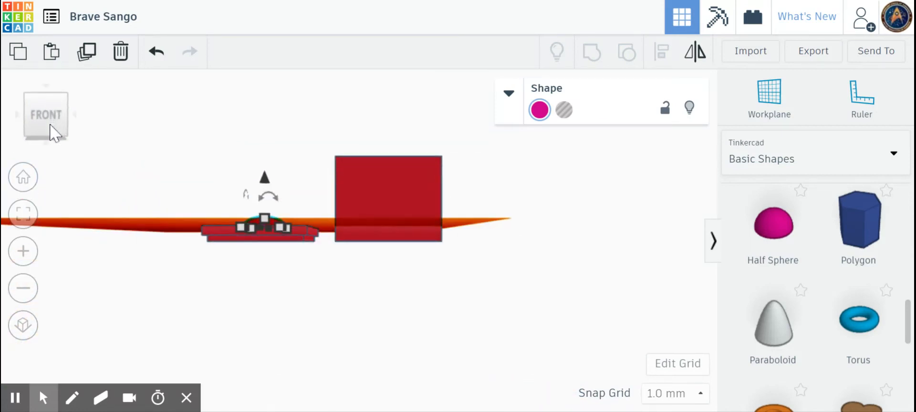
{"action": "left_click", "coordinate": [23, 177]}
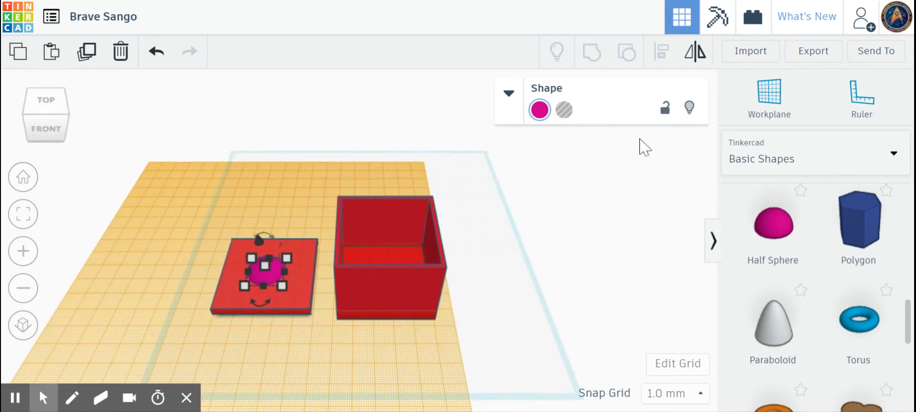
{"action": "left_click", "coordinate": [770, 95]}
- Return the workplane to the grid, centre the half sphere on the lid, and group them
{"action": "left_click_drag", "start_coordinate": [570, 233], "coordinate": [524, 250]}
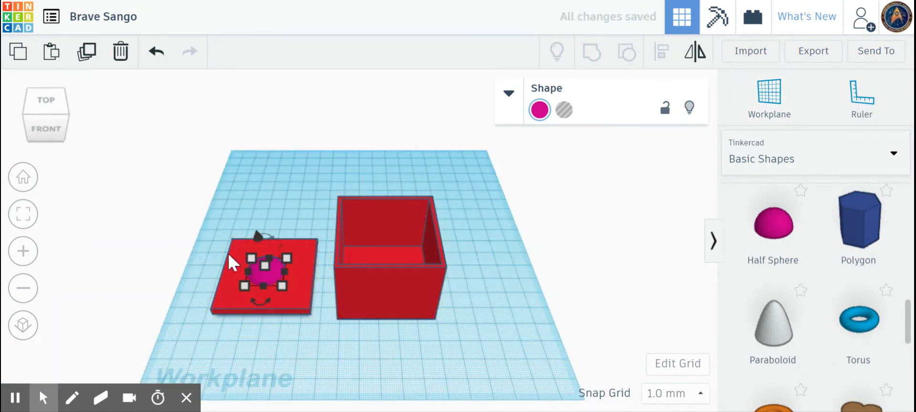
{"action": "left_click_drag", "start_coordinate": [200, 231], "coordinate": [328, 339]}
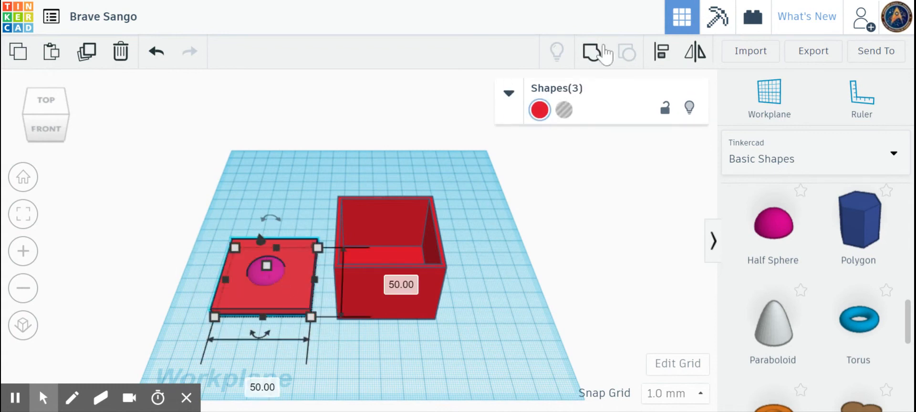
{"action": "left_click", "coordinate": [661, 51]}
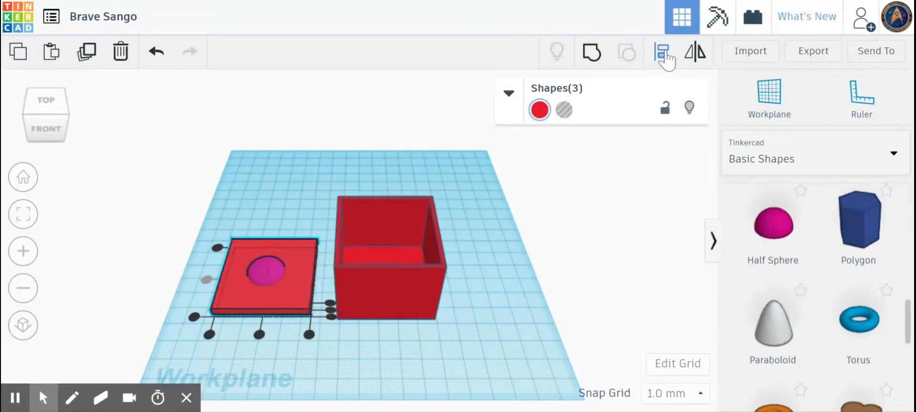
{"action": "left_click", "coordinate": [259, 335]}
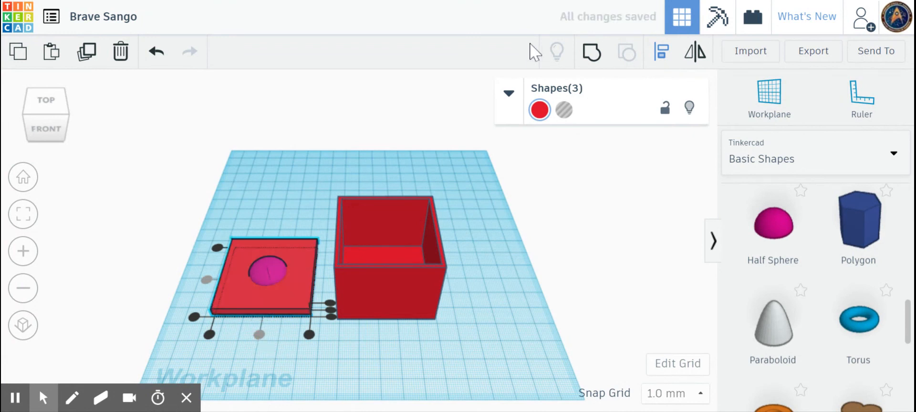
{"action": "left_click", "coordinate": [592, 55]}
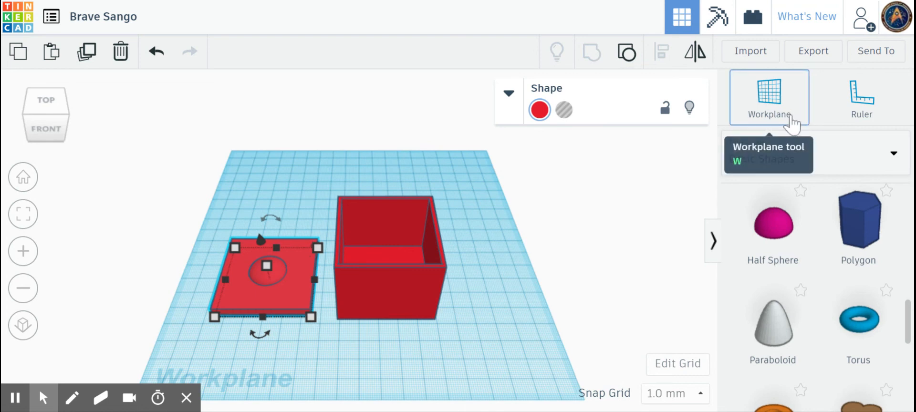
- Place a Text shape on a workplane at the box front, shrunk to about 33.71 × 10.91 mm
{"action": "left_click_drag", "start_coordinate": [789, 114], "coordinate": [395, 296]}
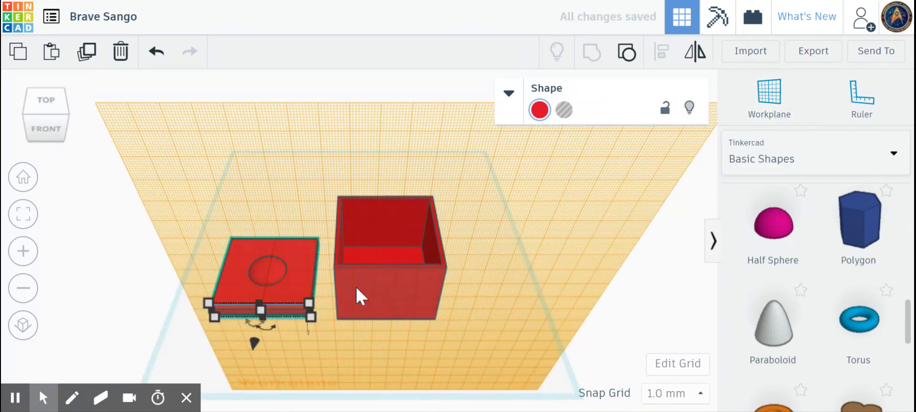
{"action": "left_click", "coordinate": [802, 163]}
{"action": "left_click", "coordinate": [772, 231]}
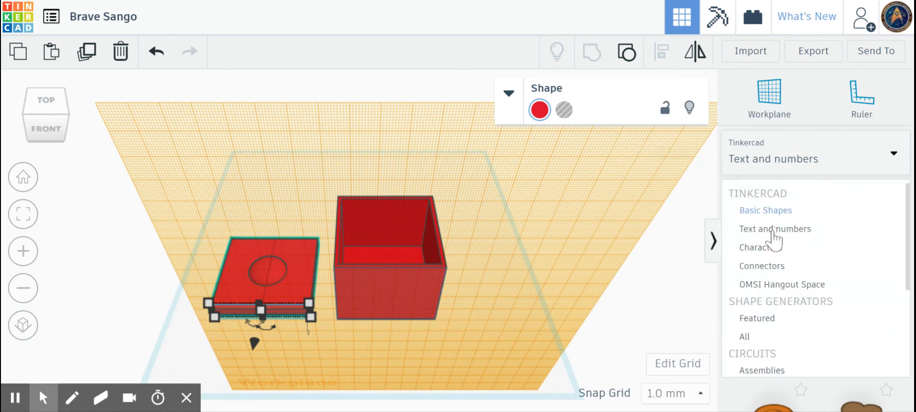
{"action": "left_click_drag", "start_coordinate": [773, 238], "coordinate": [395, 293]}
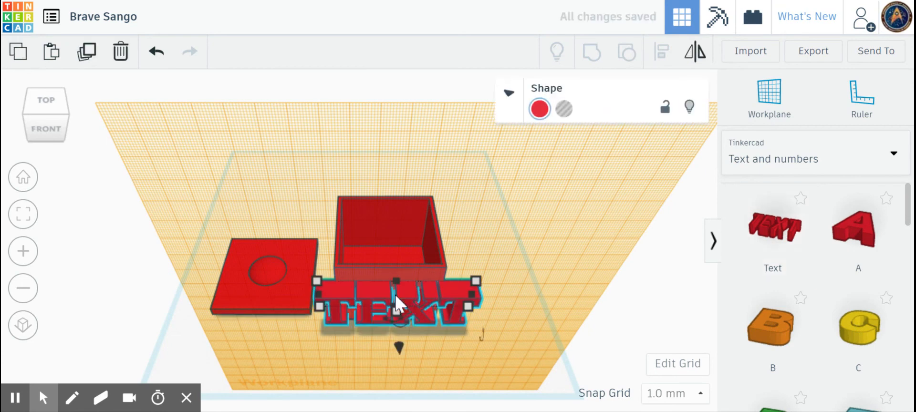
{"action": "left_click", "coordinate": [42, 130]}
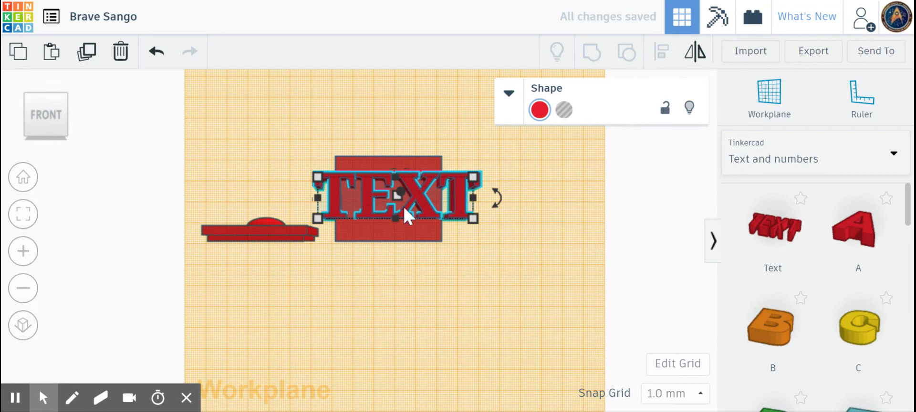
{"action": "mouse_move", "coordinate": [473, 220]}
{"action": "left_click_drag", "start_coordinate": [474, 219], "coordinate": [401, 194]}
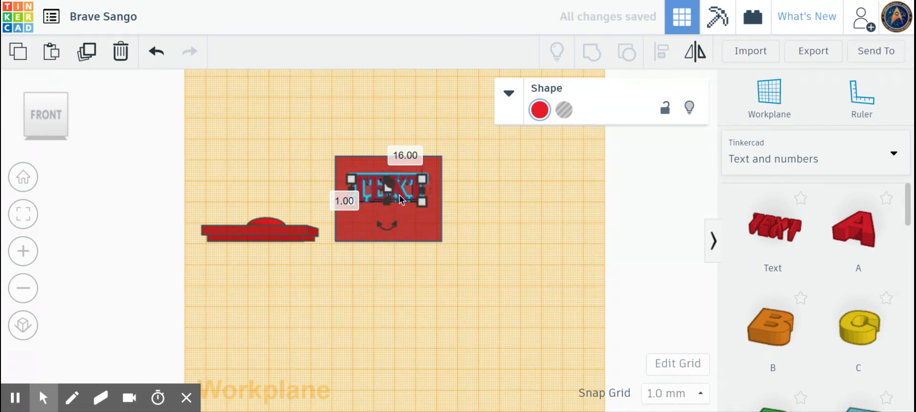
- Replace the shape's TEXT wording with 'Hello' in the Shape inspector
{"action": "left_click", "coordinate": [509, 93]}
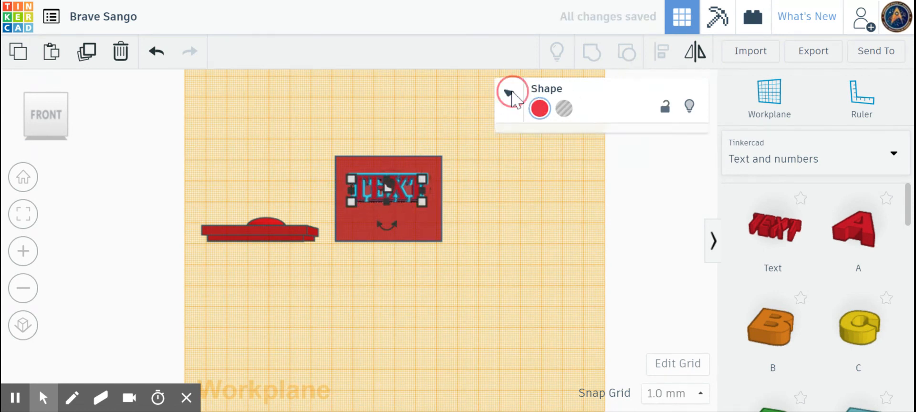
{"action": "left_click", "coordinate": [591, 219]}
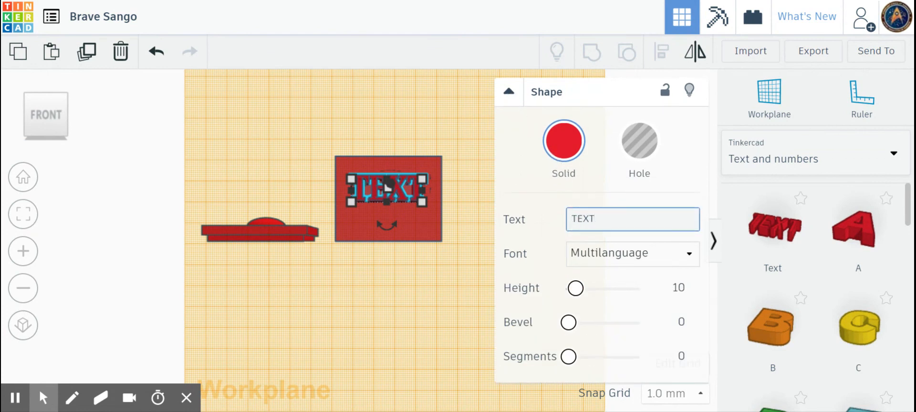
{"action": "key", "text": "BackSpace"}
{"action": "key", "text": "BackSpace"}
{"action": "key", "text": "BackSpace"}
{"action": "type", "text": "Hello"}
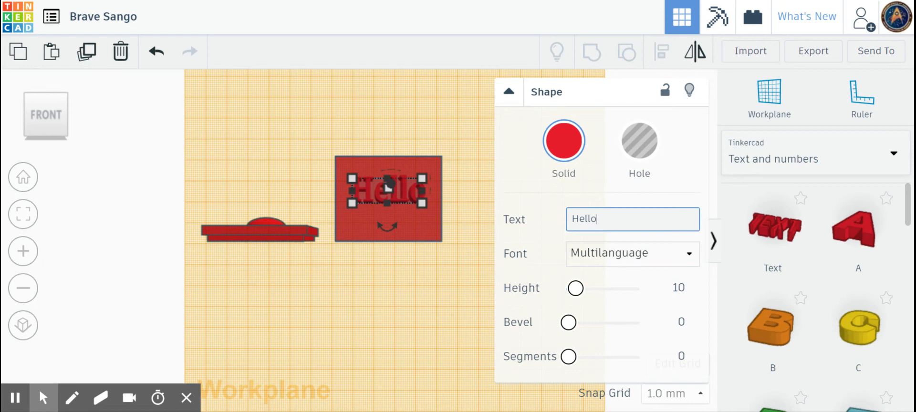
{"action": "left_click", "coordinate": [388, 187]}
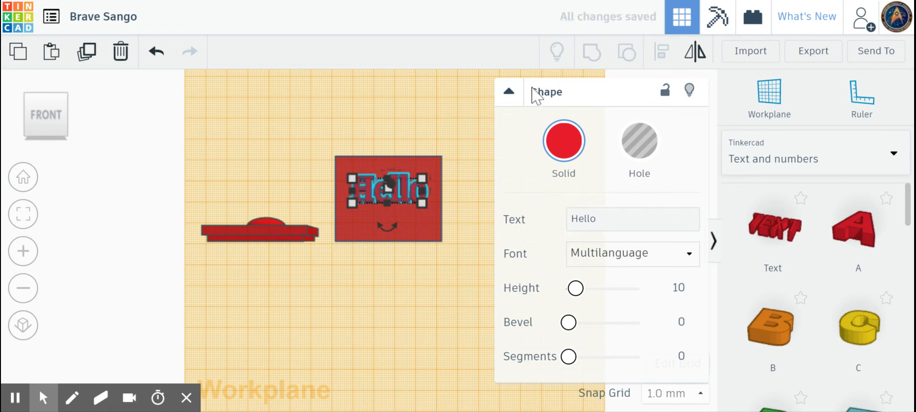
{"action": "left_click", "coordinate": [508, 92]}
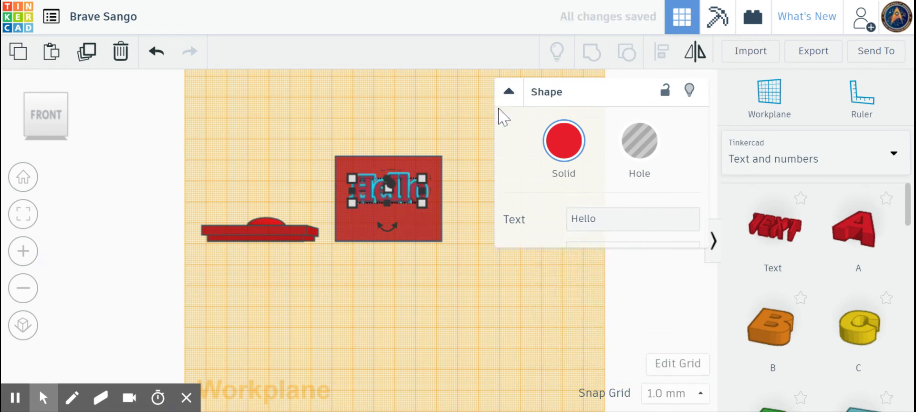
- Select the Hello text together with the box
{"action": "left_click", "coordinate": [407, 224]}
{"action": "left_click", "coordinate": [400, 190]}
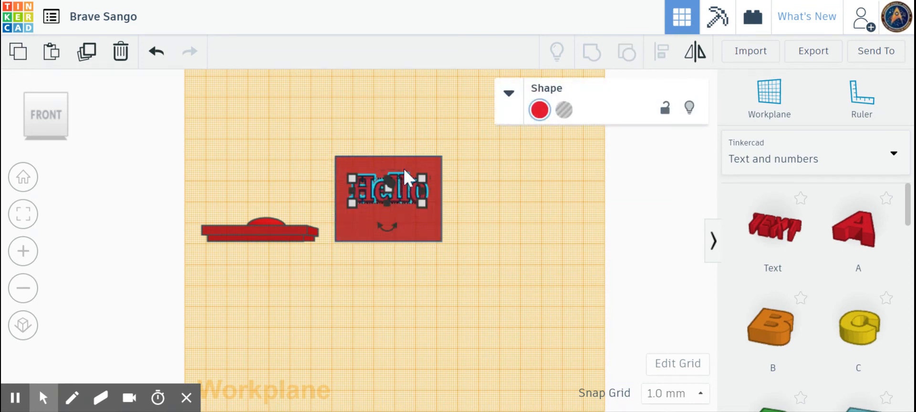
{"action": "left_click", "coordinate": [404, 167], "text": "shift"}
{"action": "left_click", "coordinate": [661, 51]}
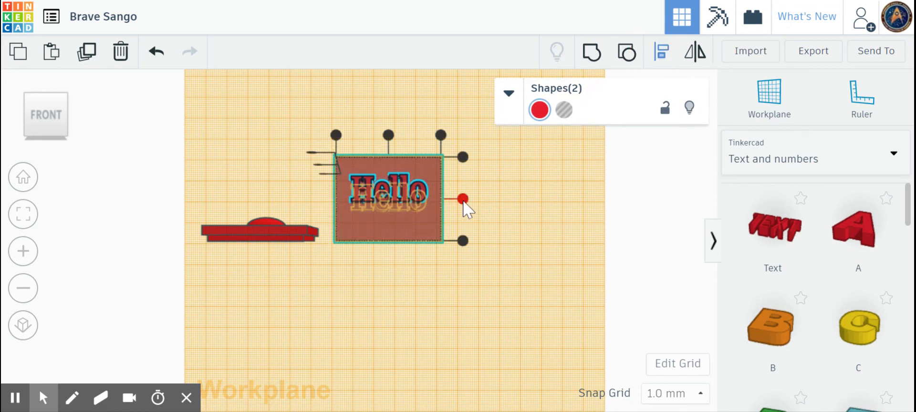
- Align the Hello text to the middle of the box front, vertically and horizontally
{"action": "left_click", "coordinate": [463, 199]}
{"action": "left_click", "coordinate": [389, 136]}
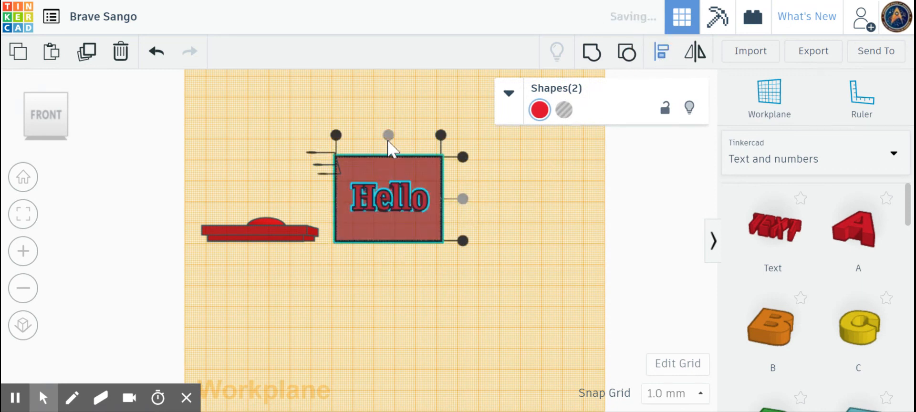
{"action": "left_click", "coordinate": [487, 220]}
- Group the Hello text with the box into a single shape, leaving the lid separate
{"action": "left_click_drag", "start_coordinate": [306, 139], "coordinate": [496, 265]}
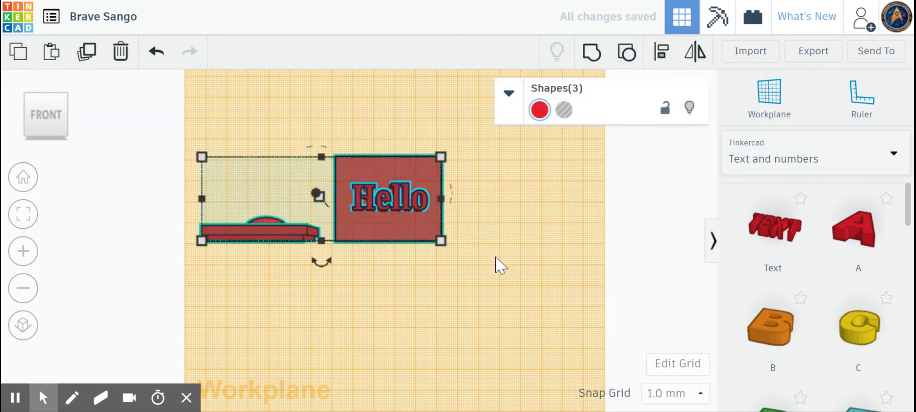
{"action": "left_click", "coordinate": [496, 265]}
{"action": "left_click_drag", "start_coordinate": [374, 122], "coordinate": [452, 270]}
{"action": "left_click", "coordinate": [591, 53]}
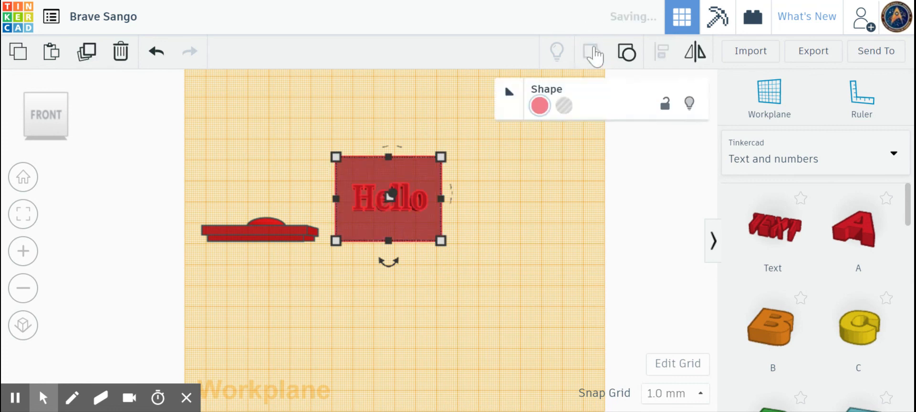
{"action": "left_click", "coordinate": [388, 199]}
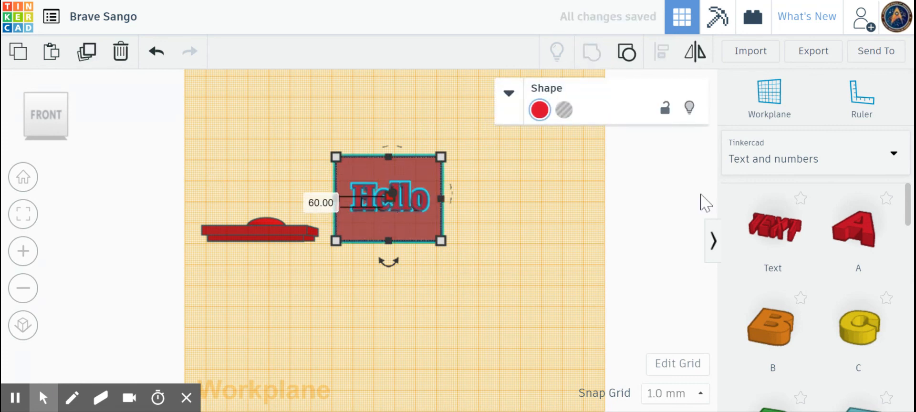
- Return to the home view, reset the Workplane to the ground grid, and nudge the lid closer
{"action": "left_click", "coordinate": [22, 178]}
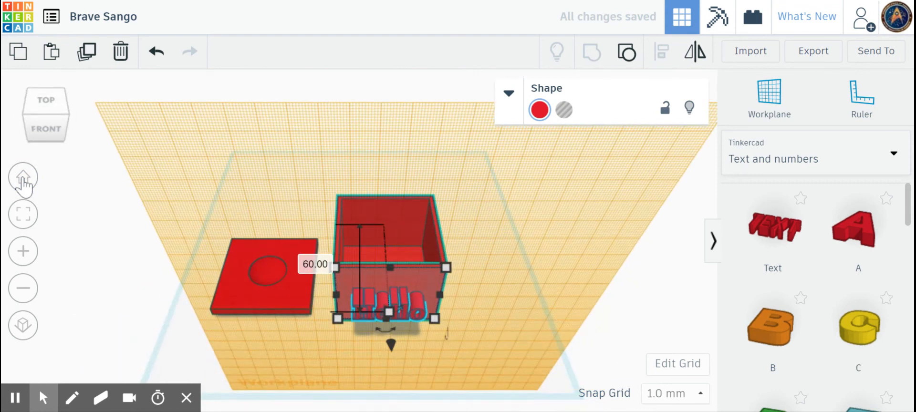
{"action": "left_click_drag", "start_coordinate": [769, 95], "coordinate": [515, 235]}
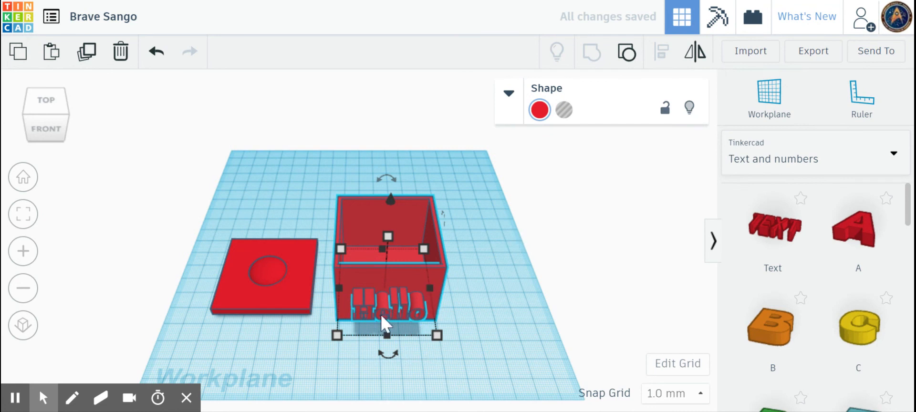
{"action": "mouse_move", "coordinate": [408, 241]}
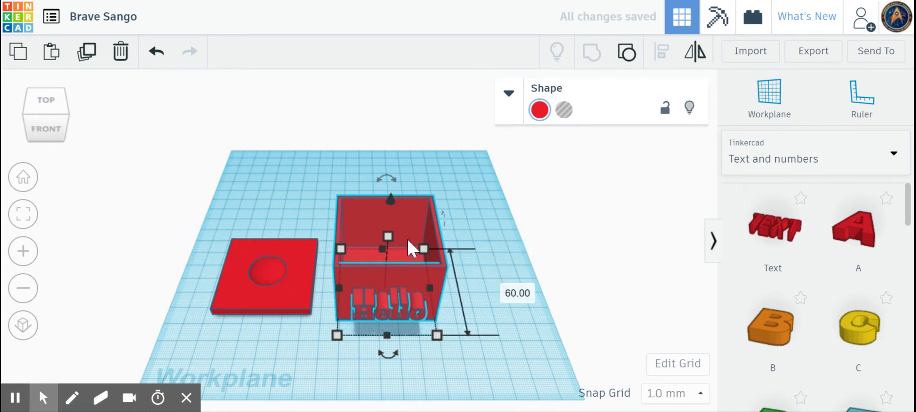
{"action": "left_click", "coordinate": [290, 281]}
{"action": "left_click_drag", "start_coordinate": [290, 281], "coordinate": [304, 282]}
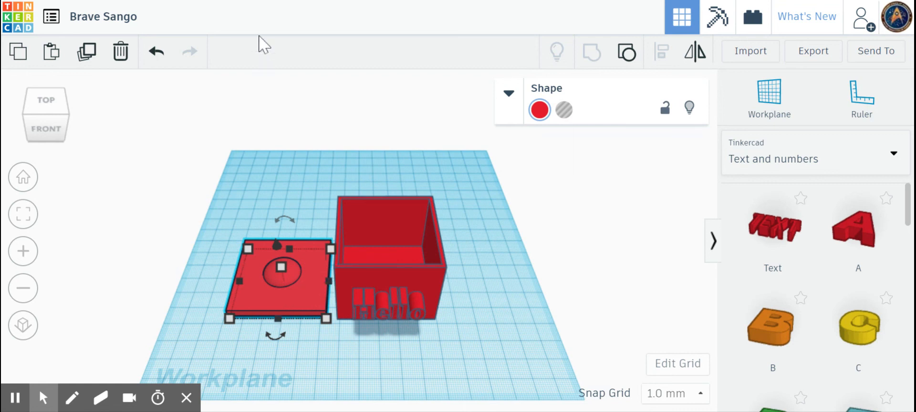
- Rename the design from Brave Sango to a person's full name, correcting a typo
{"action": "left_click", "coordinate": [134, 20]}
{"action": "type", "text": "s.n"}
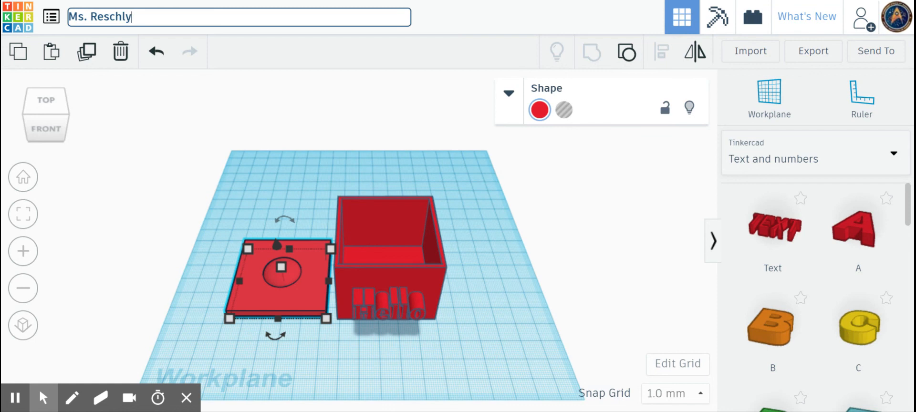
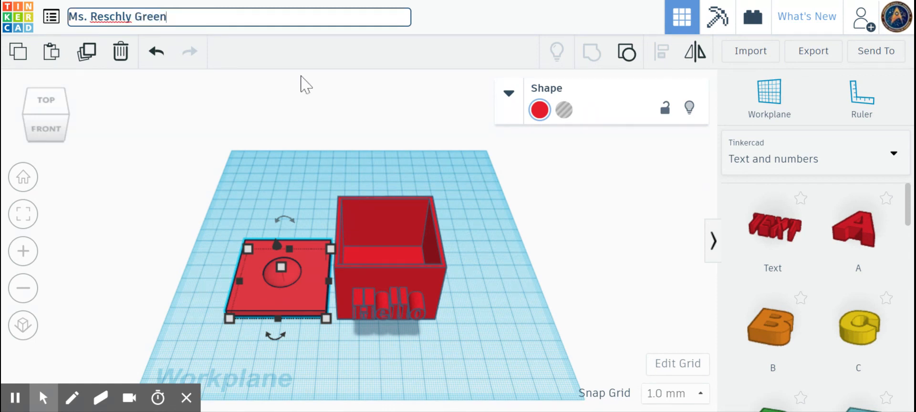
{"action": "left_click", "coordinate": [540, 119]}
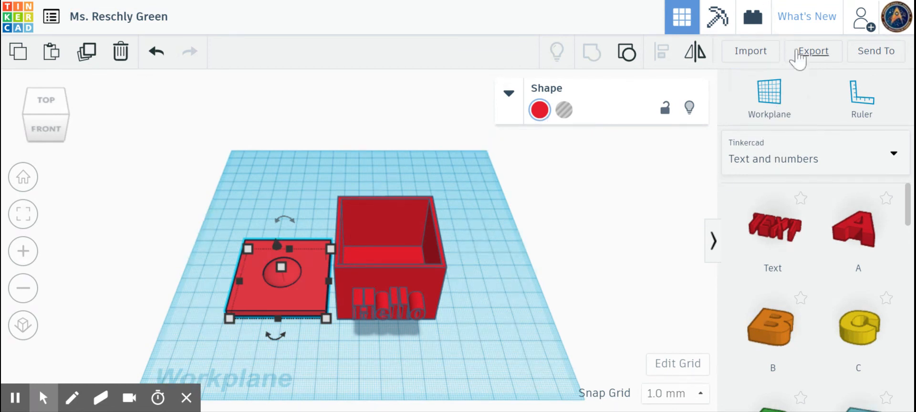
{"action": "left_click", "coordinate": [786, 55]}
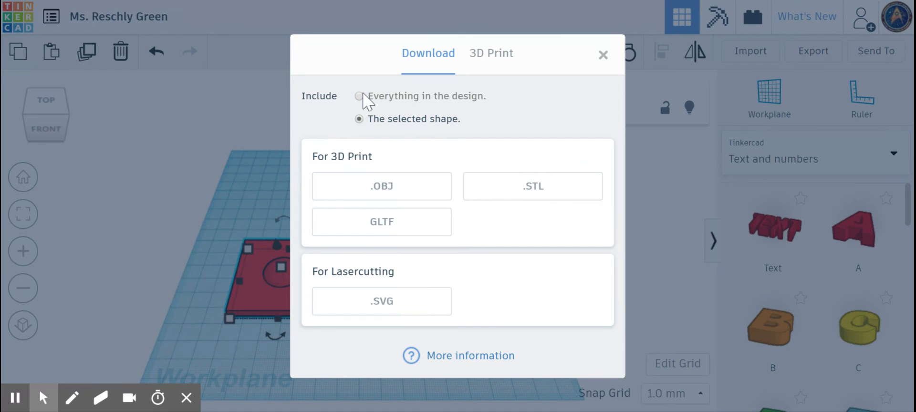
- Choose 'Everything in the design' and download it as an .STL file
{"action": "left_click", "coordinate": [360, 98]}
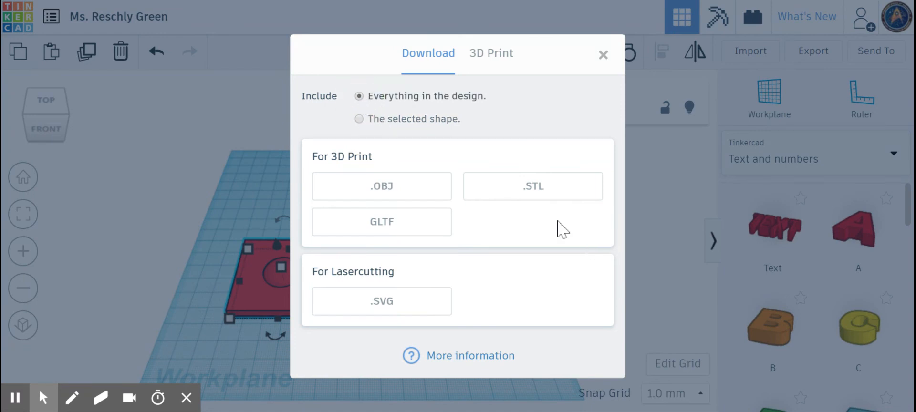
{"action": "left_click", "coordinate": [535, 191]}
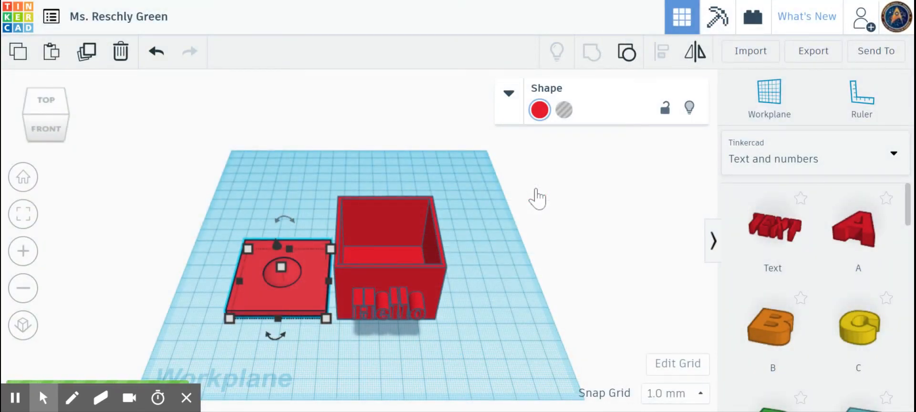